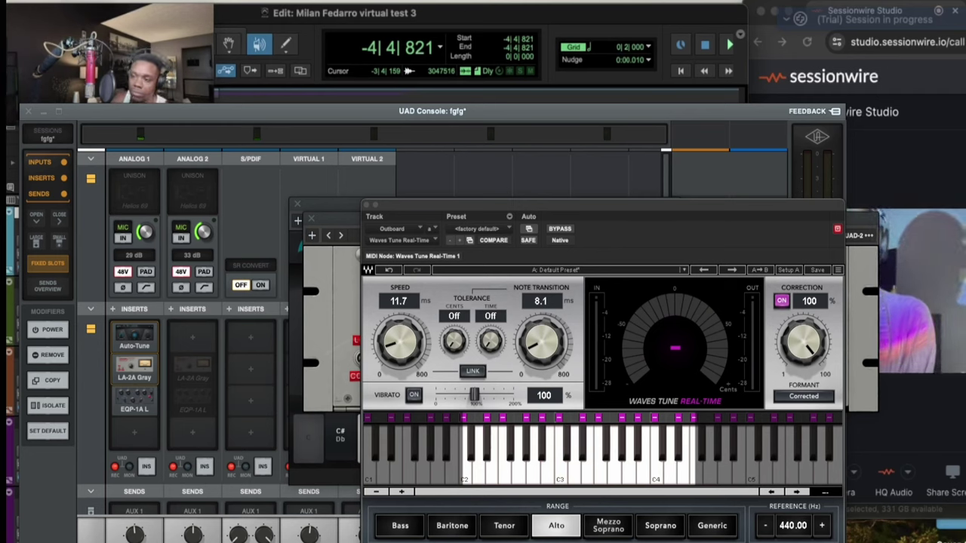
Dismiss the plug-in and console windows, and record a vocal take on the Record track, starting playback from -4|4|821.
key("super+Tab")
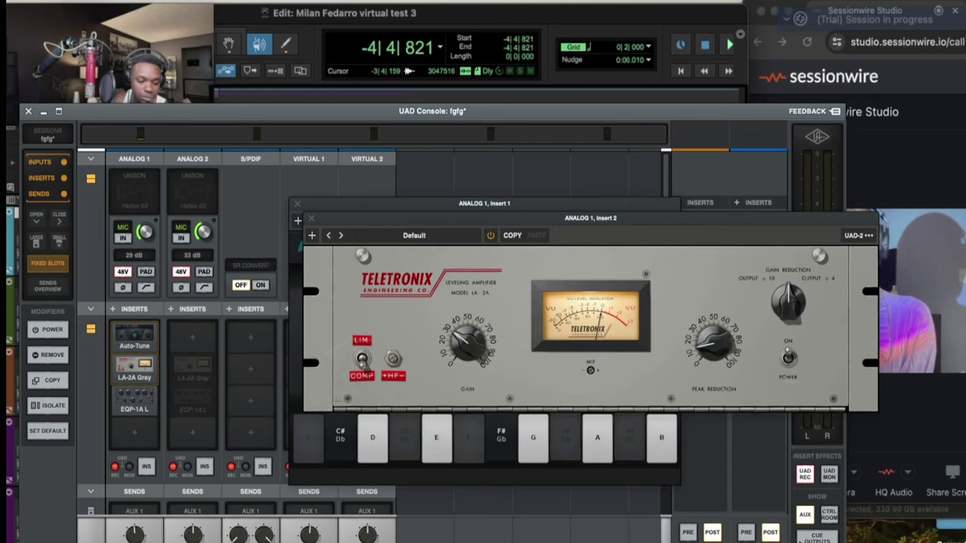
key("super+h")
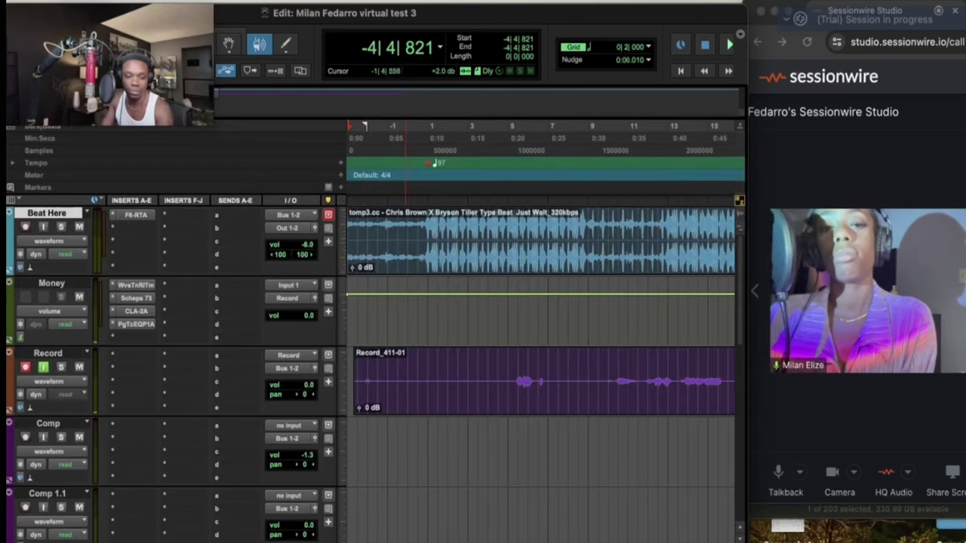
left_click(407, 447)
key("space")
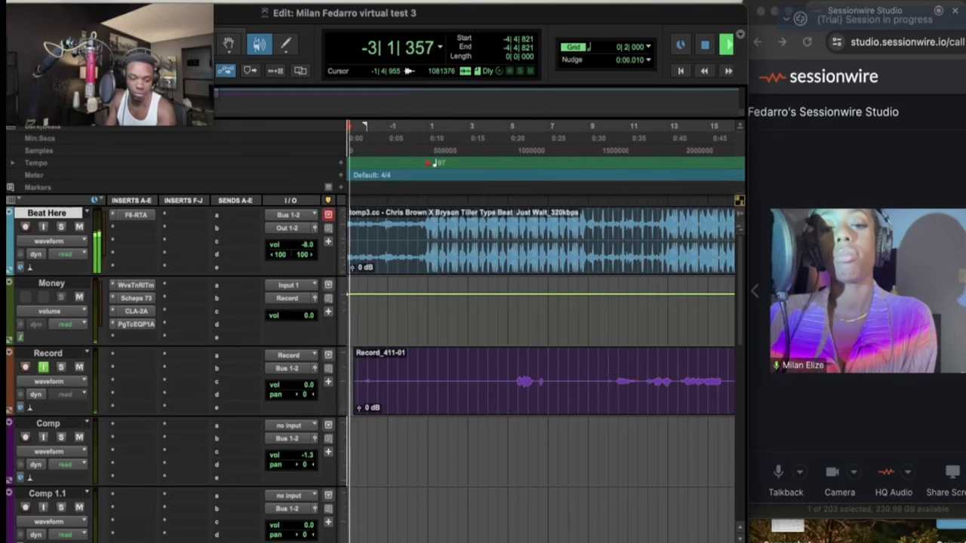
key("super+space")
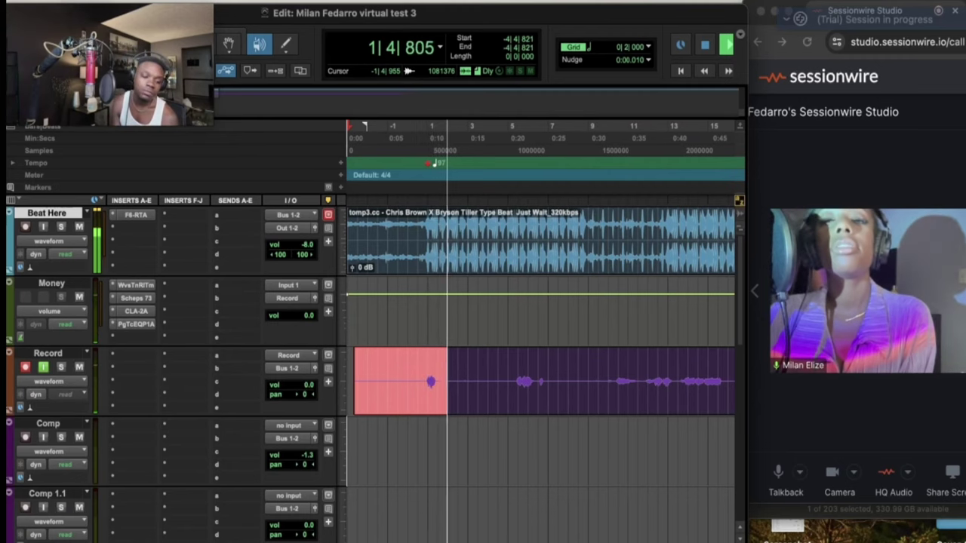
key("space")
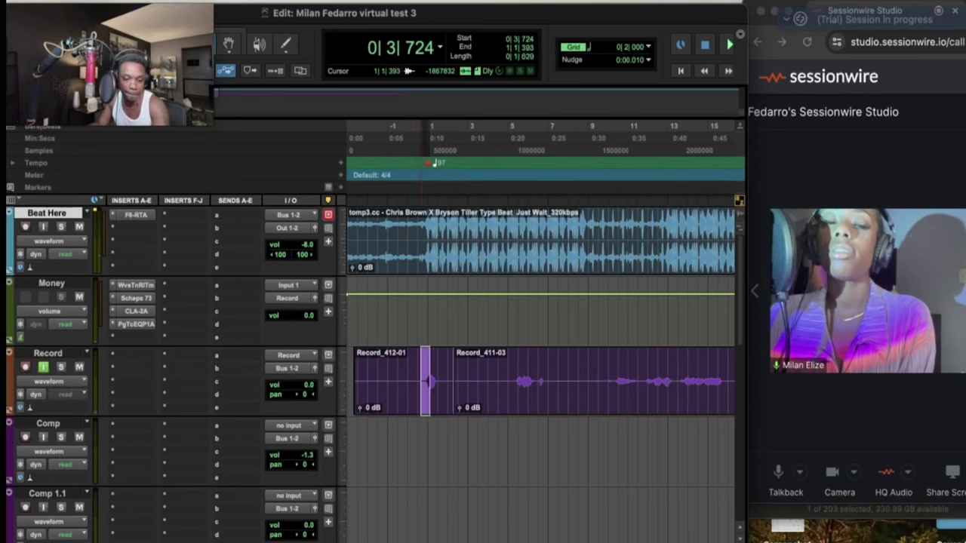
Isolate the newly recorded vocal phrase around bar 1 and move it from the Record track to the same position on the Comp track.
key("t")
key("t")
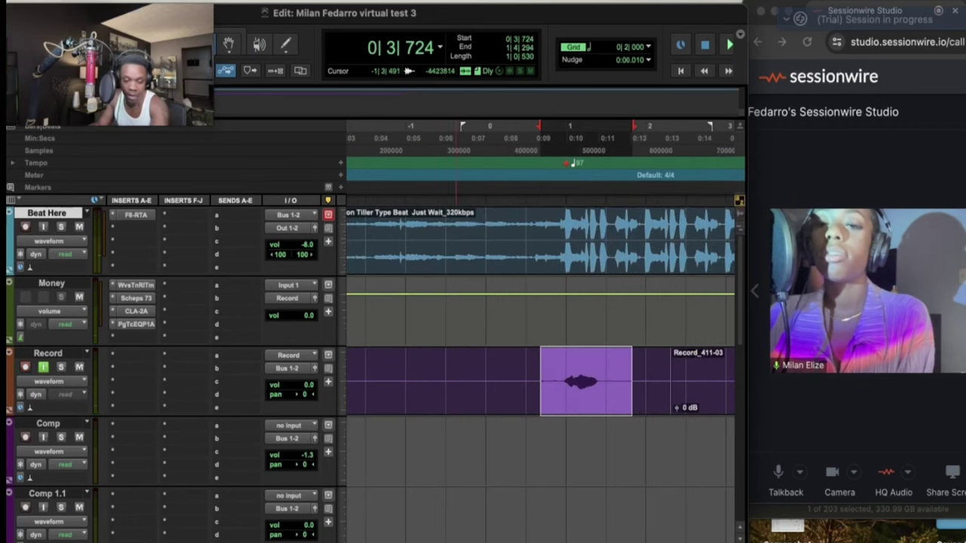
left_click_drag(543, 382, 580, 452)
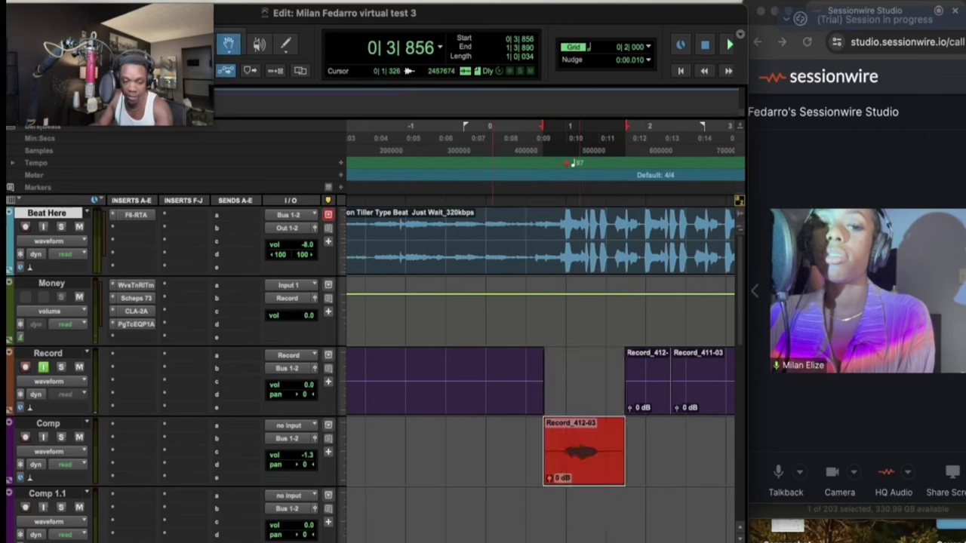
Try two more vocal takes on the Record track, starting playback from -1|2|193 each time.
left_click(430, 373)
key("space")
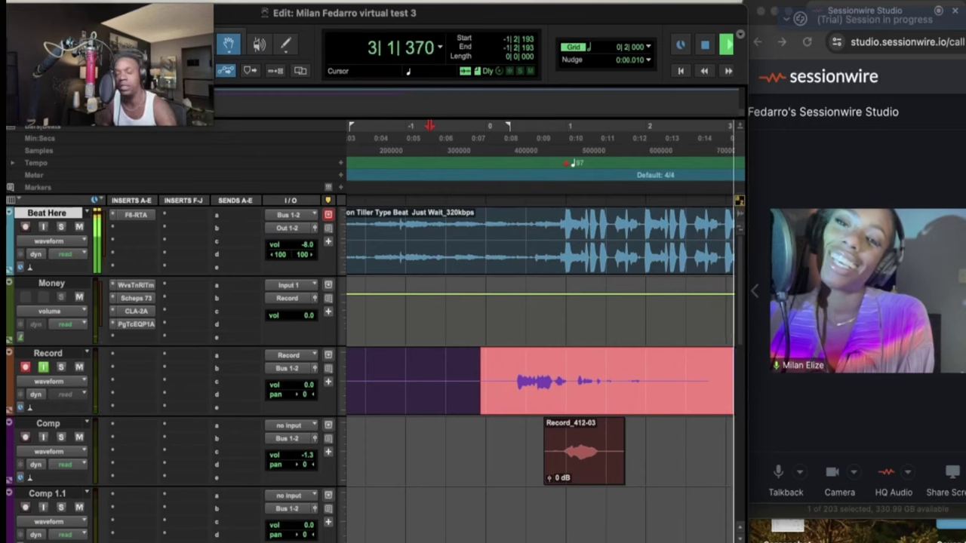
key("space")
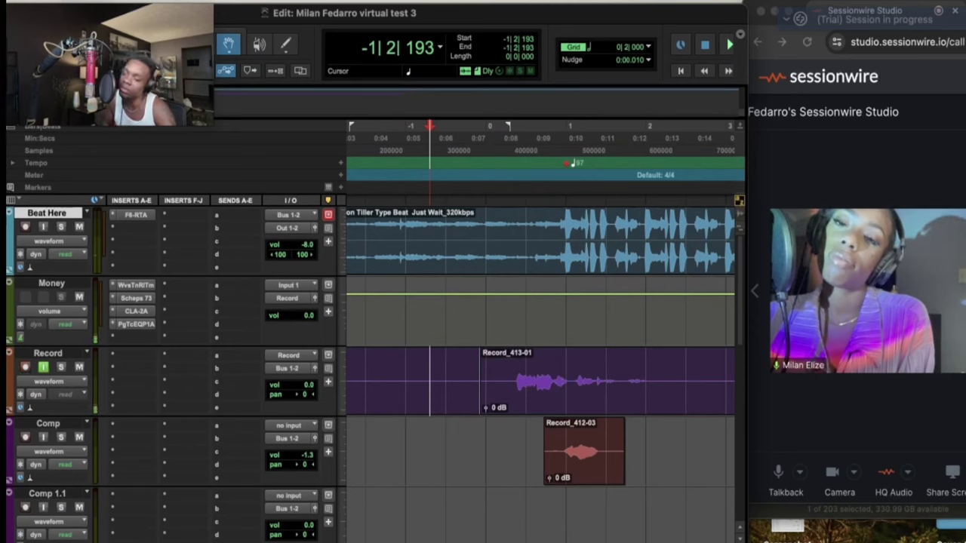
key("space")
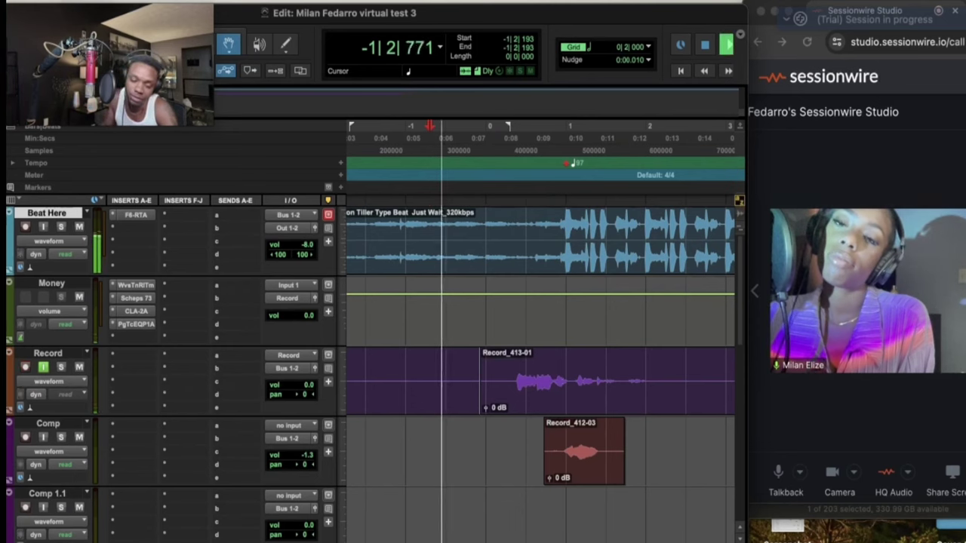
key("super+space")
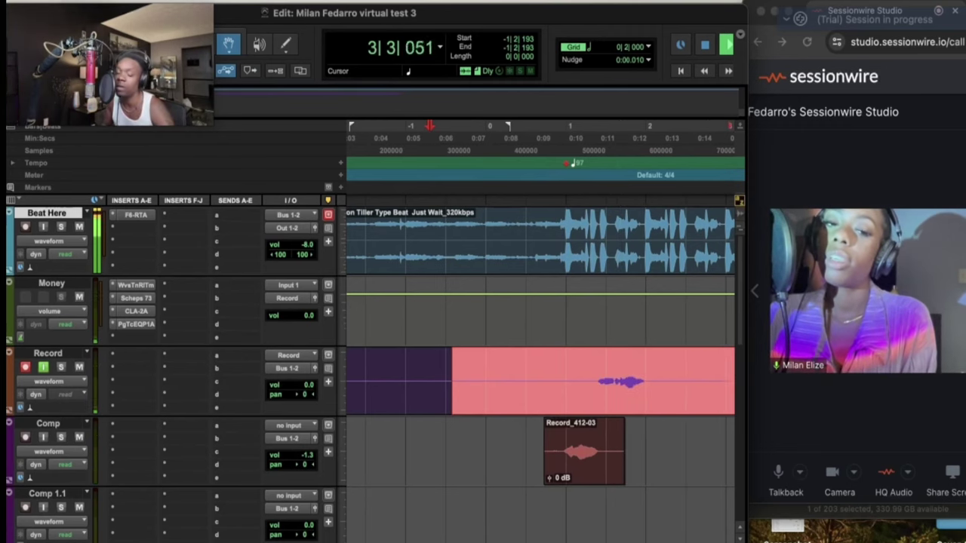
key("space")
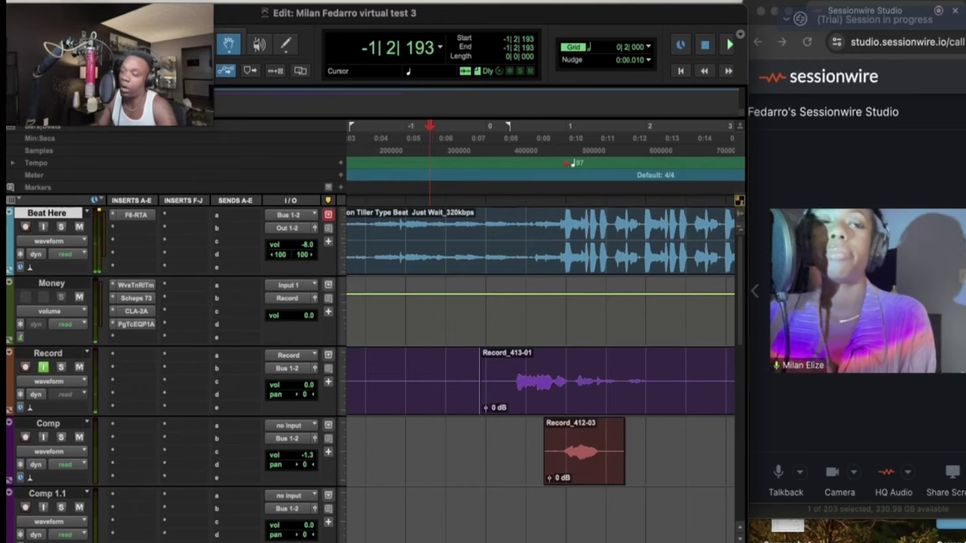
Close the Waves Tune Real-Time window and punch in another vocal attempt on the Record track, playing from 0|1|326.
key("ctrl+alt+super+w")
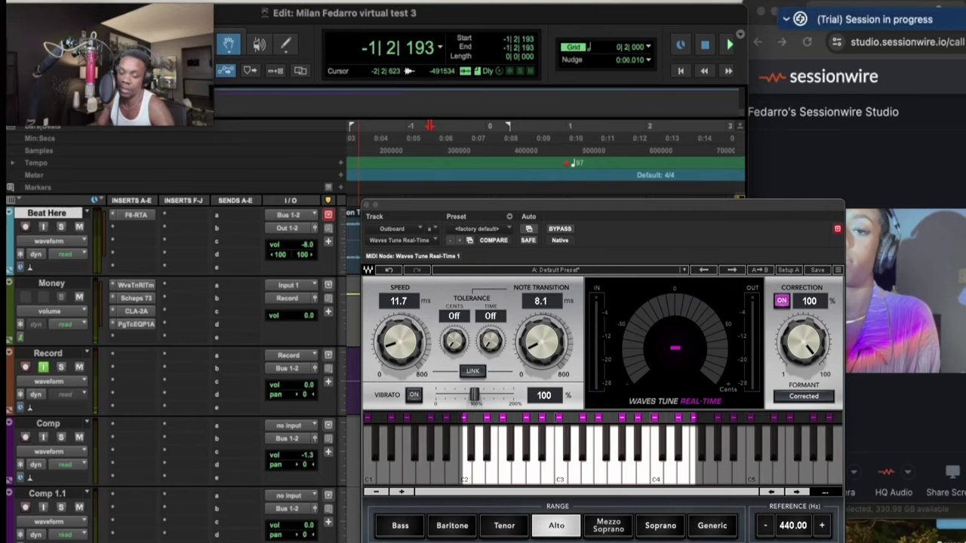
left_click(367, 204)
left_click(493, 368)
key("space")
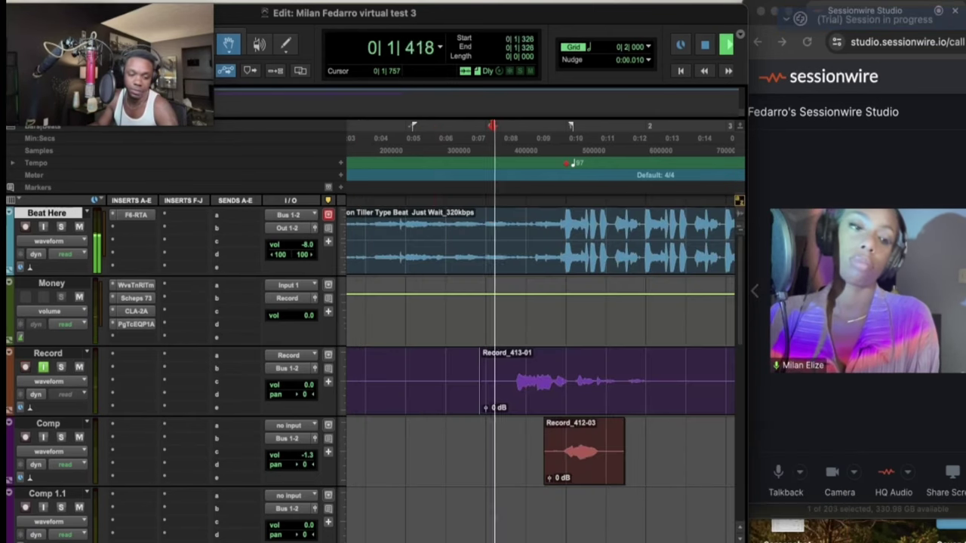
key("super+space")
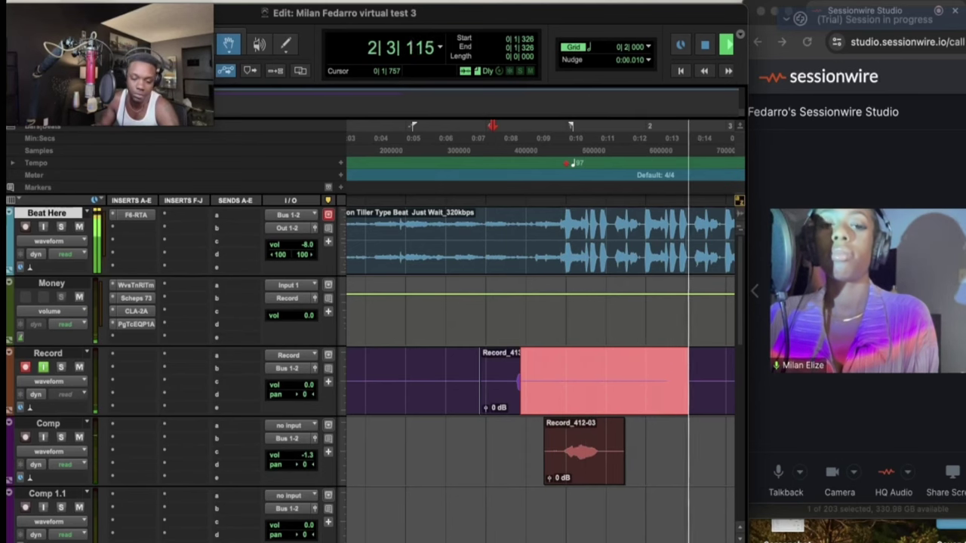
key("space")
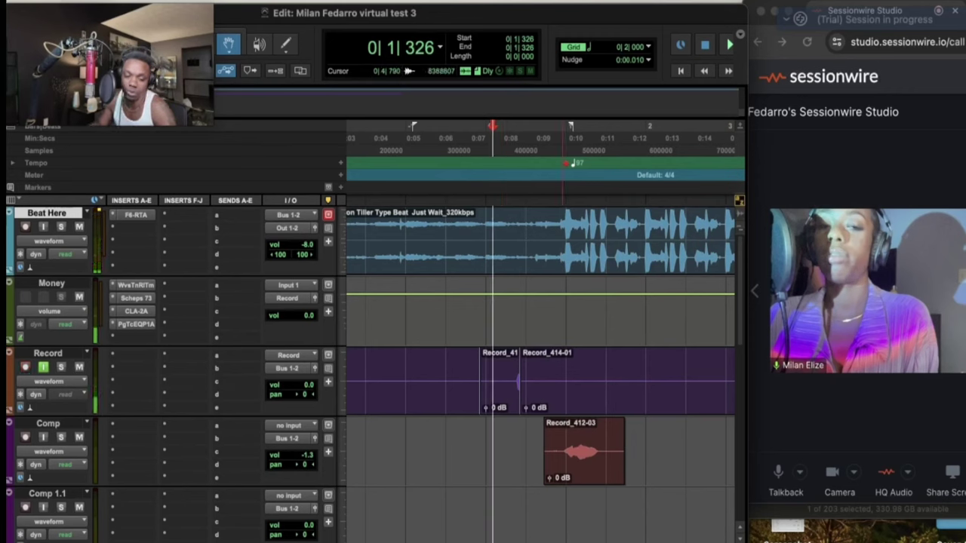
Punch in a further vocal attempt on the Record track, starting playback from 0|2|426.
left_click(516, 362)
key("space")
key("super+space")
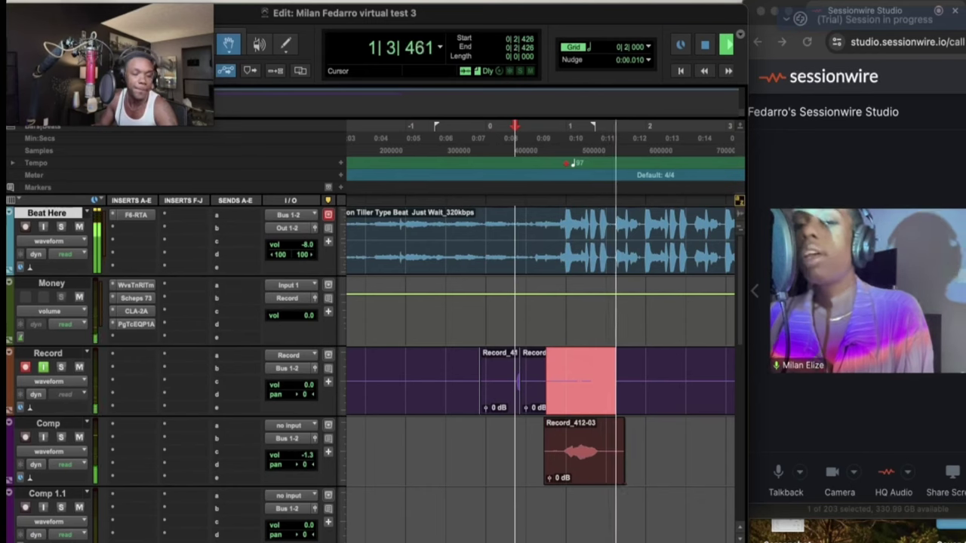
key("space")
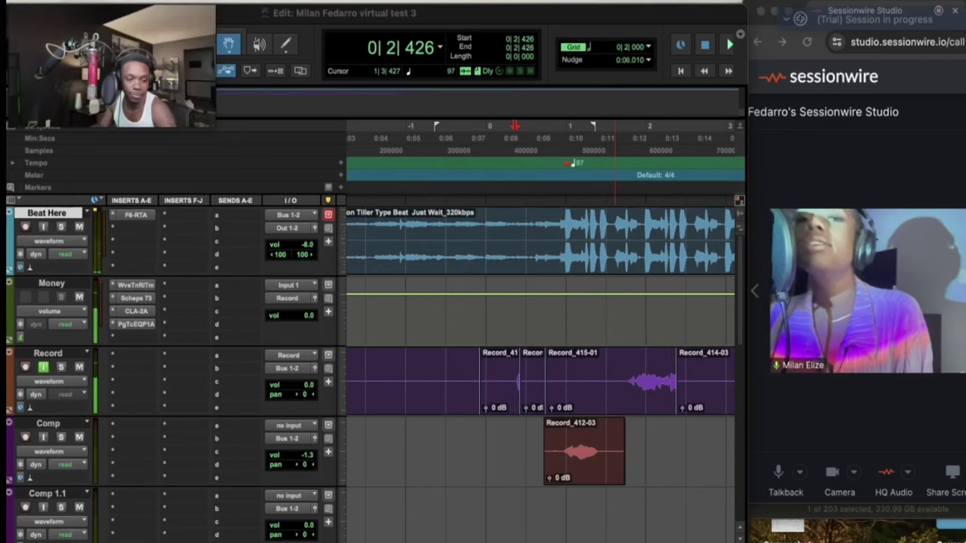
Enlarge the floating camera preview, and check the Waves Tune Real-Time insert on the Money track before closing its window.
left_click_drag(213, 125, 327, 193)
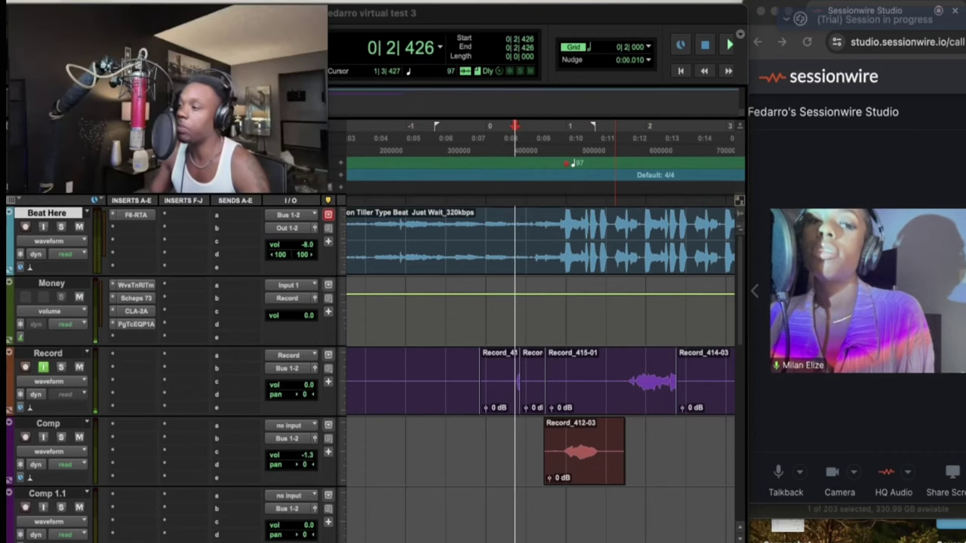
key("super+Tab")
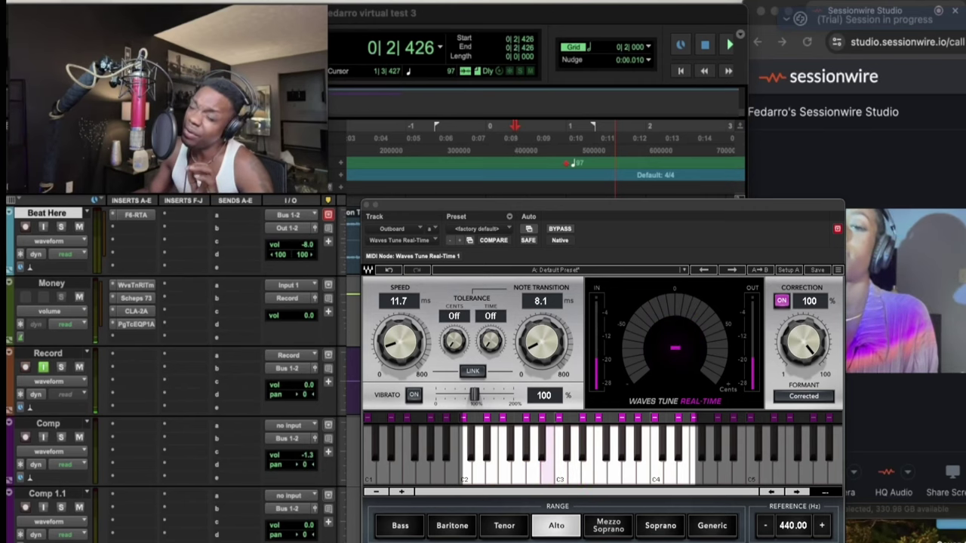
left_click(367, 205)
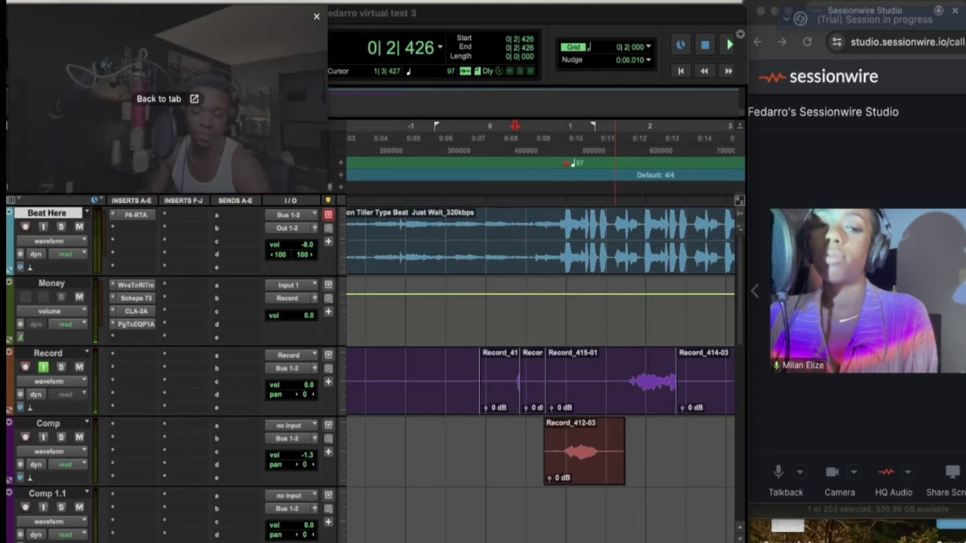
left_click(135, 285)
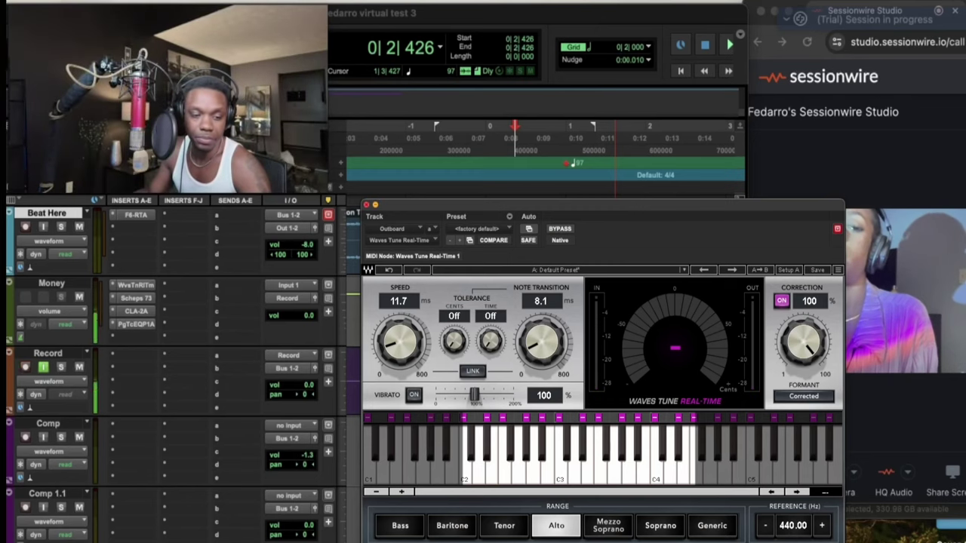
left_click(367, 204)
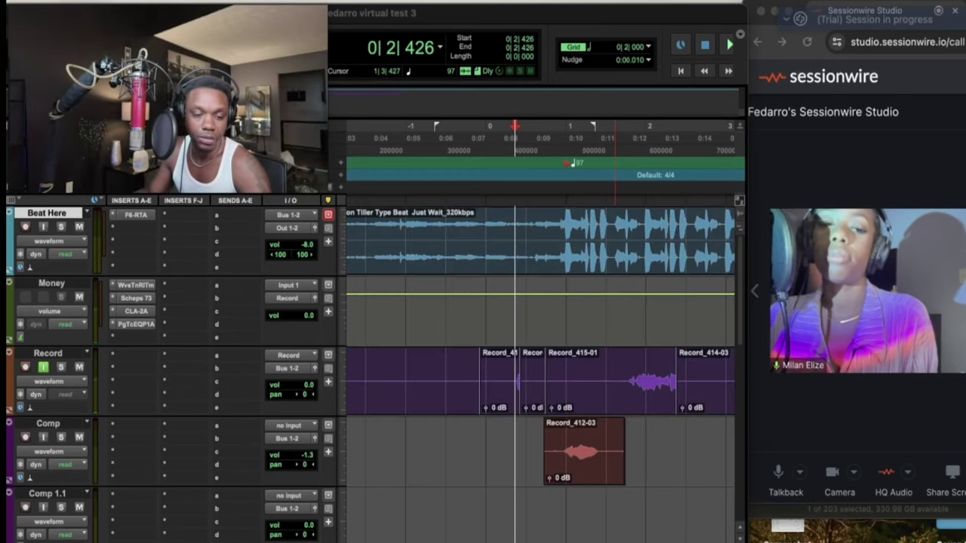
mouse_move(166, 121)
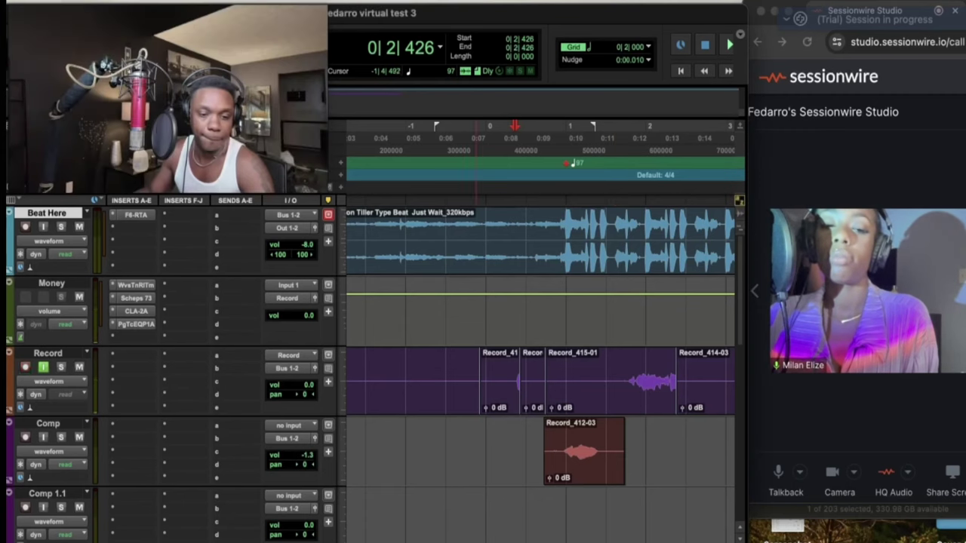
Record a vocal phrase after bar 2 on the Record track, starting playback from 0|1|525.
left_click(566, 241)
key("space")
key("space")
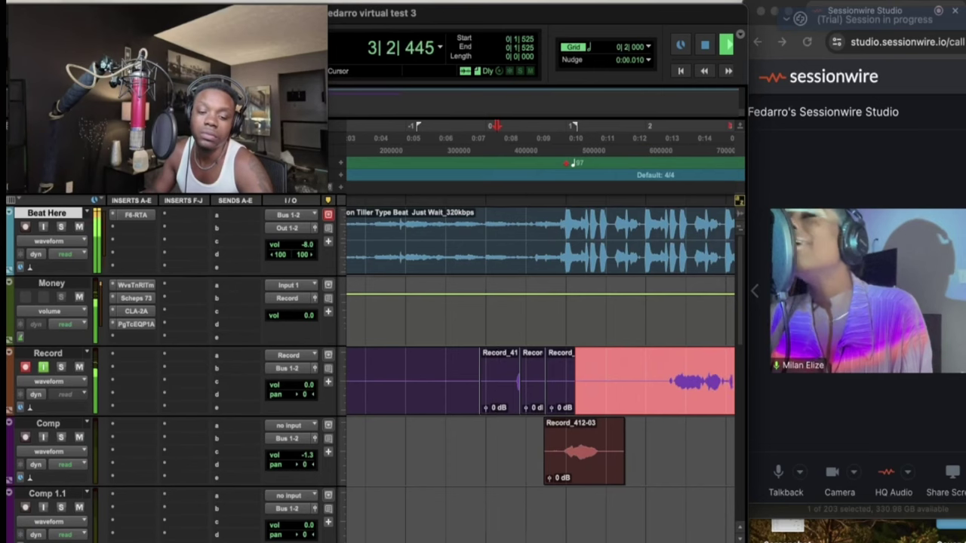
key("space")
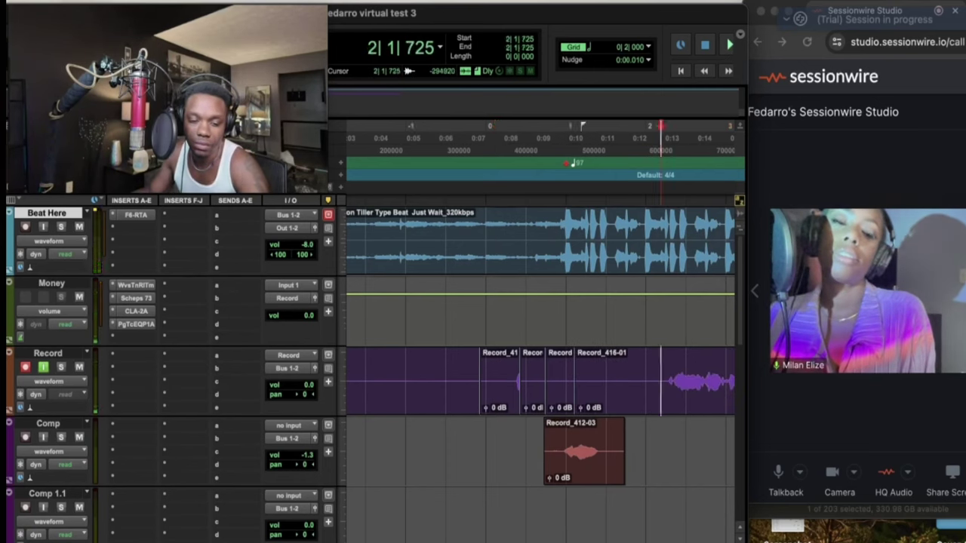
Delete the unused Record track audio before and after the latest phrase, and move the trimmed phrase to the Comp track.
left_click_drag(661, 383, 383, 382)
key("Delete")
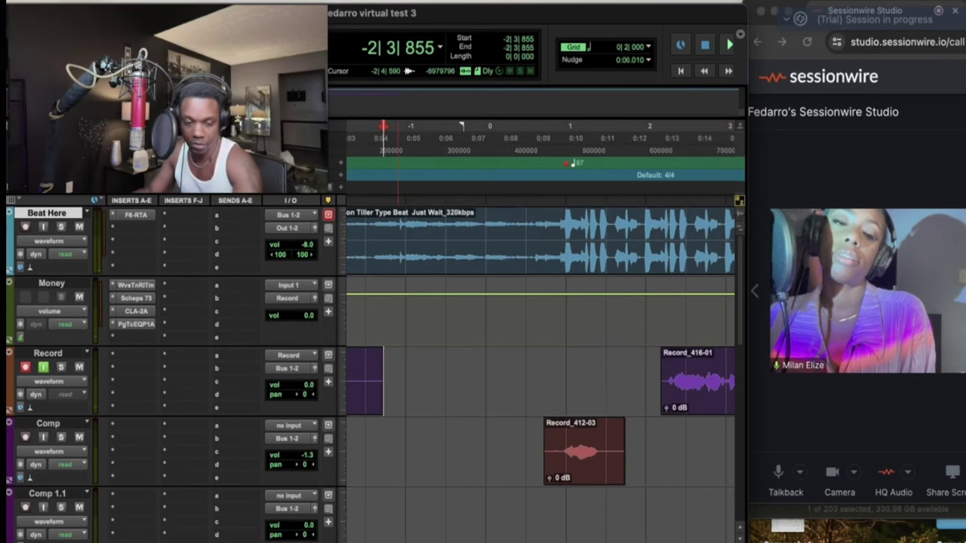
scroll(397, 383, "right", 5)
left_click_drag(609, 382, 719, 383)
key("Delete")
left_click_drag(548, 397, 549, 463)
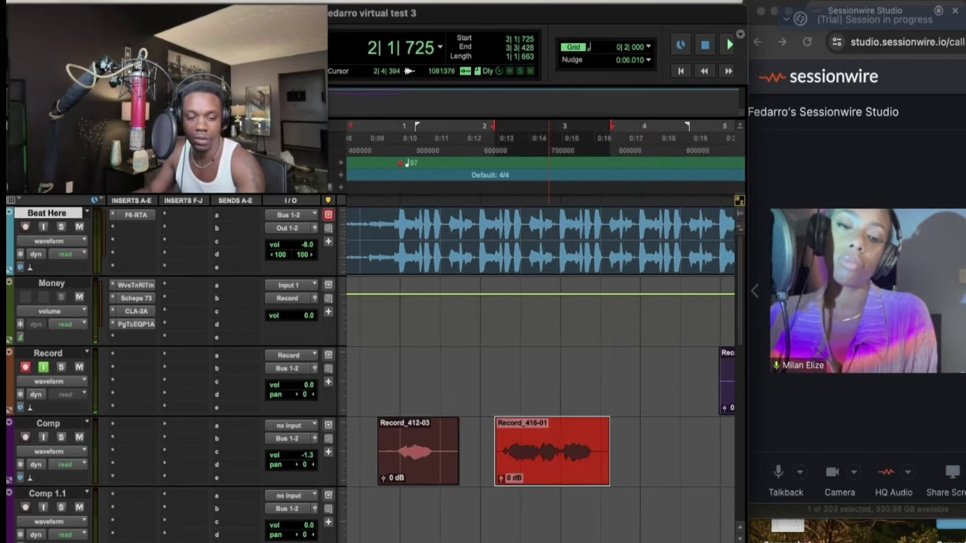
Play back the two comped vocal phrases with the beat from 0|3|889.
left_click(379, 138)
key("space")
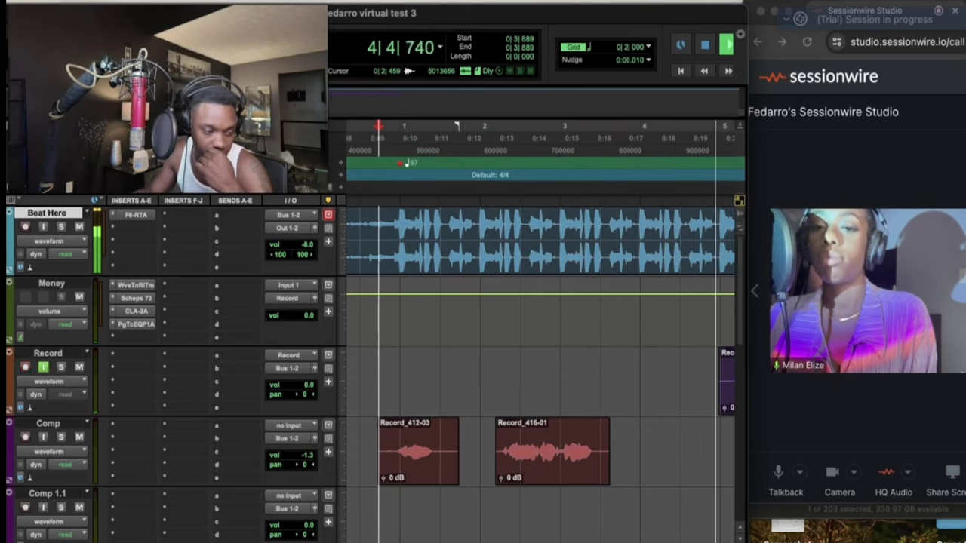
key("space")
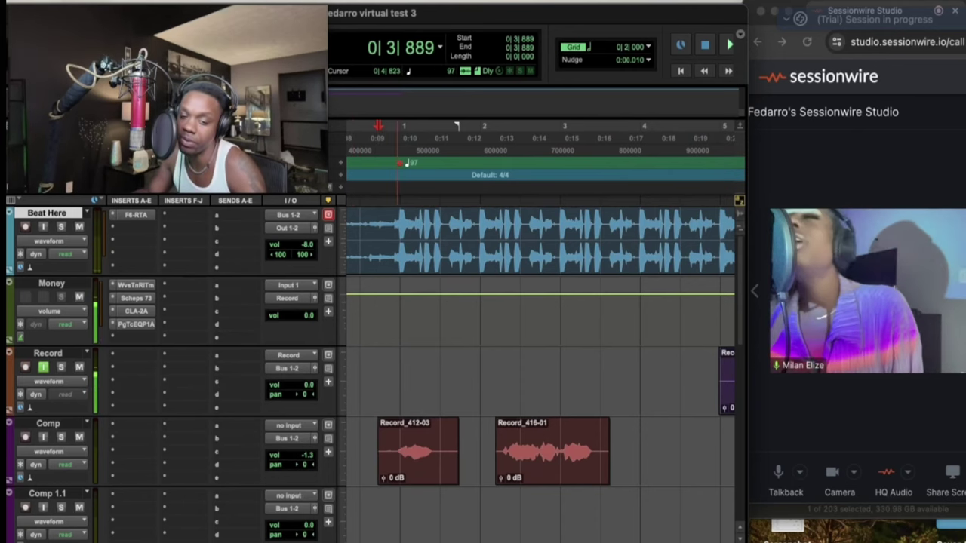
Record three takes of the next vocal phrase around bar 4 on the Record track, starting playback from 0|4|459.
left_click(390, 139)
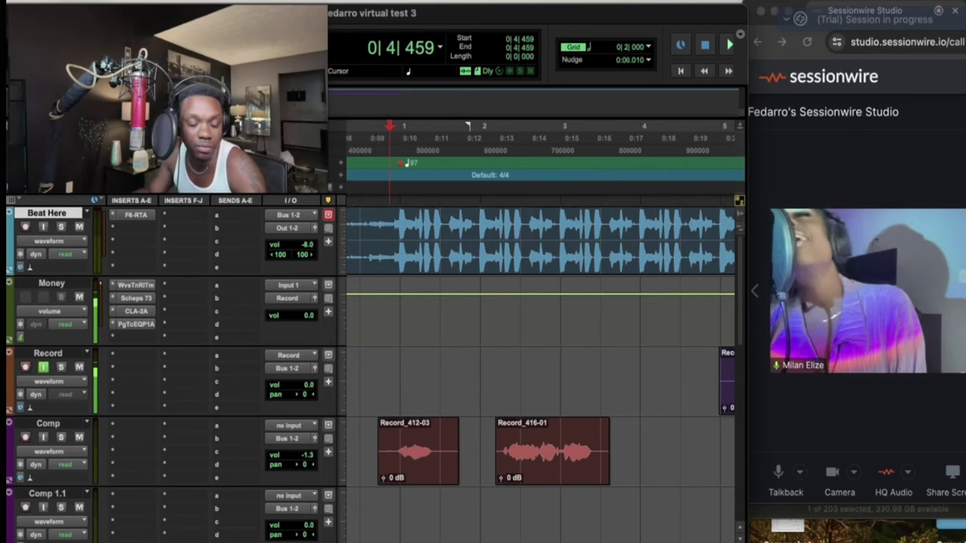
key("space")
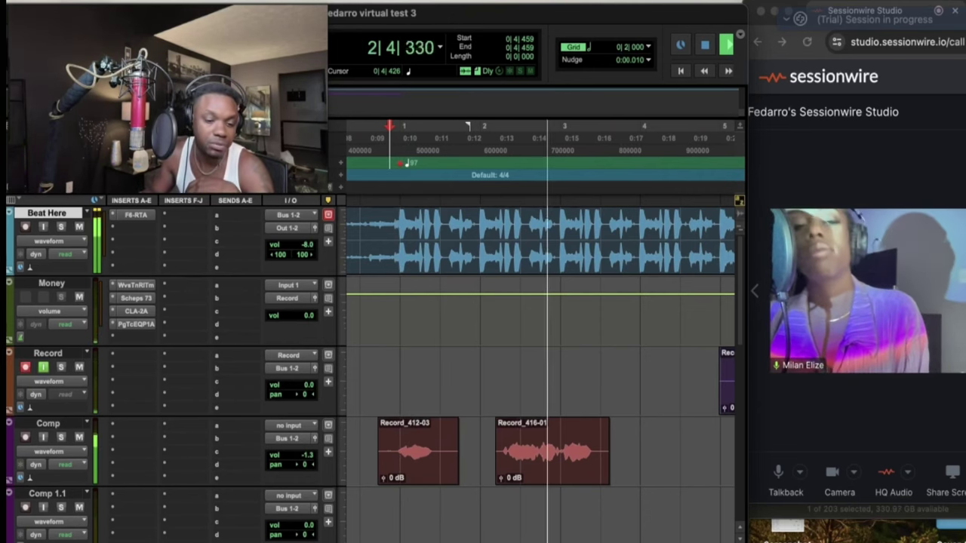
key("super+space")
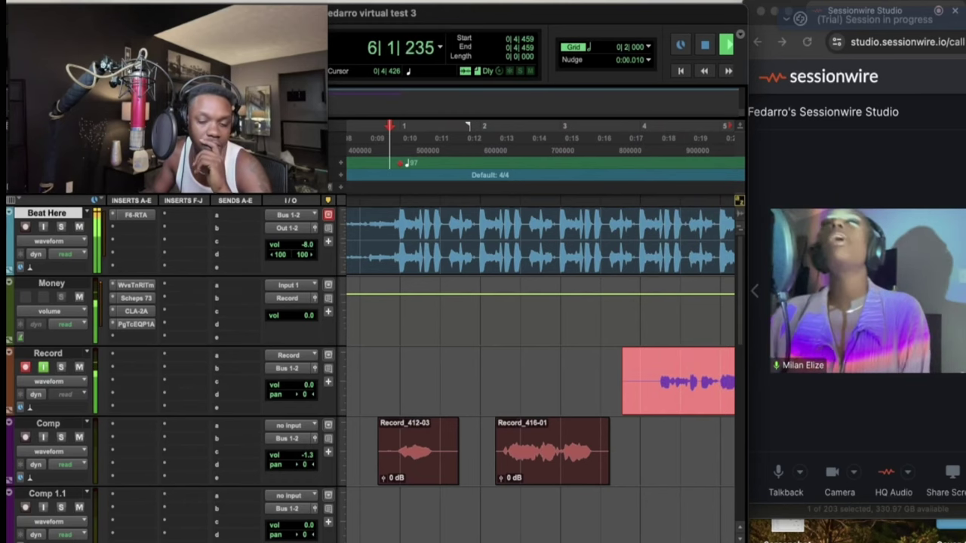
key("space")
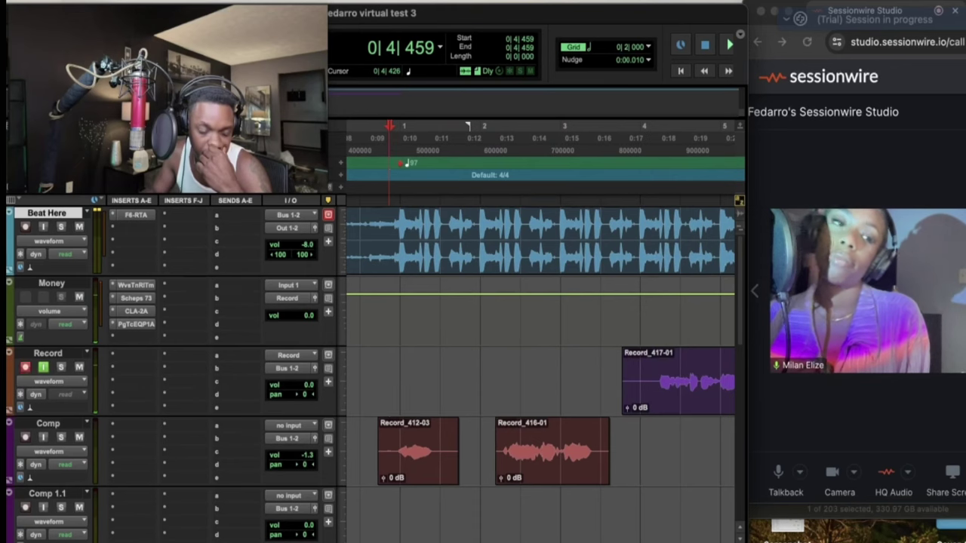
key("space")
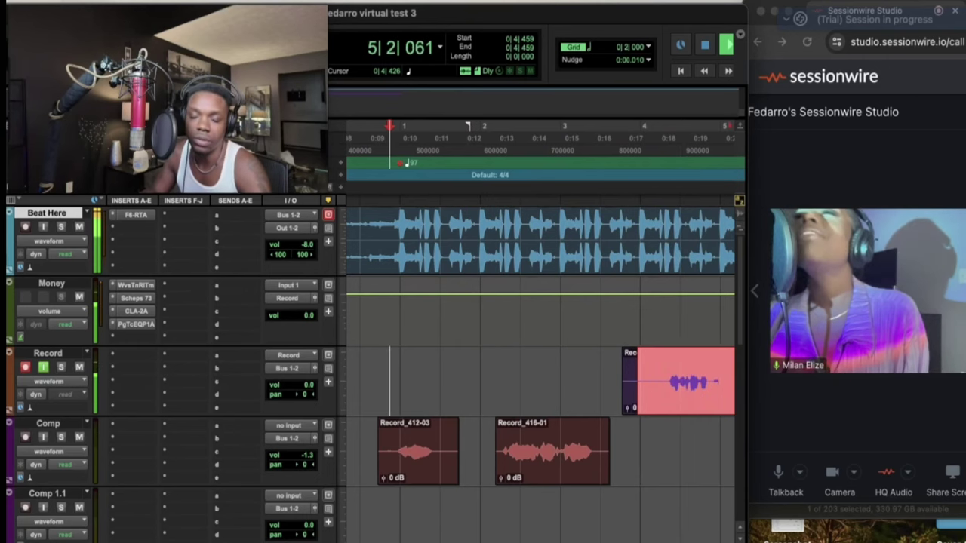
key("space")
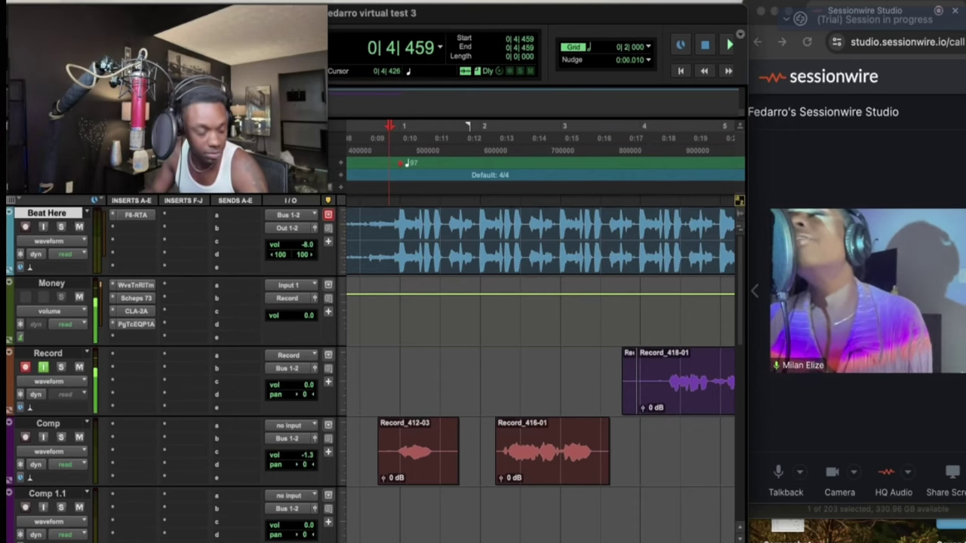
key("space")
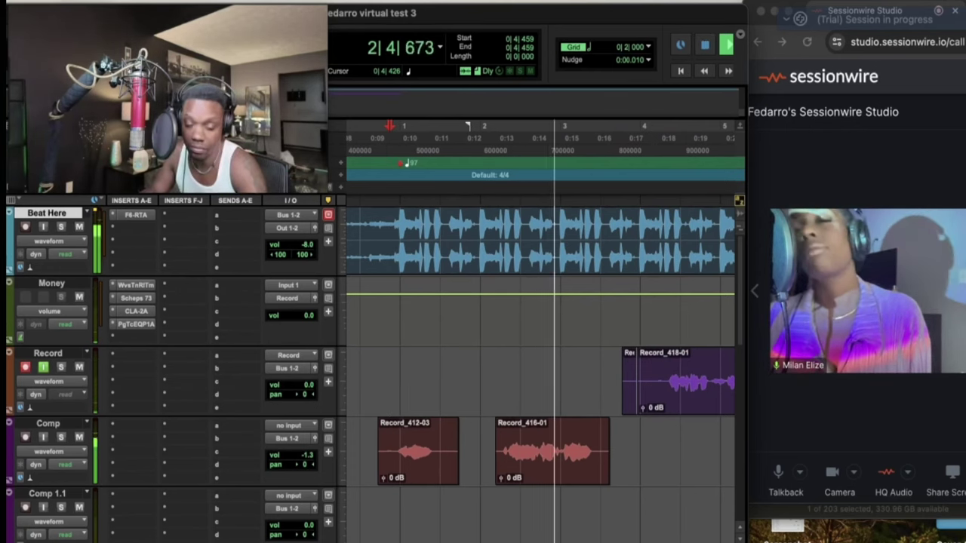
key("super+space")
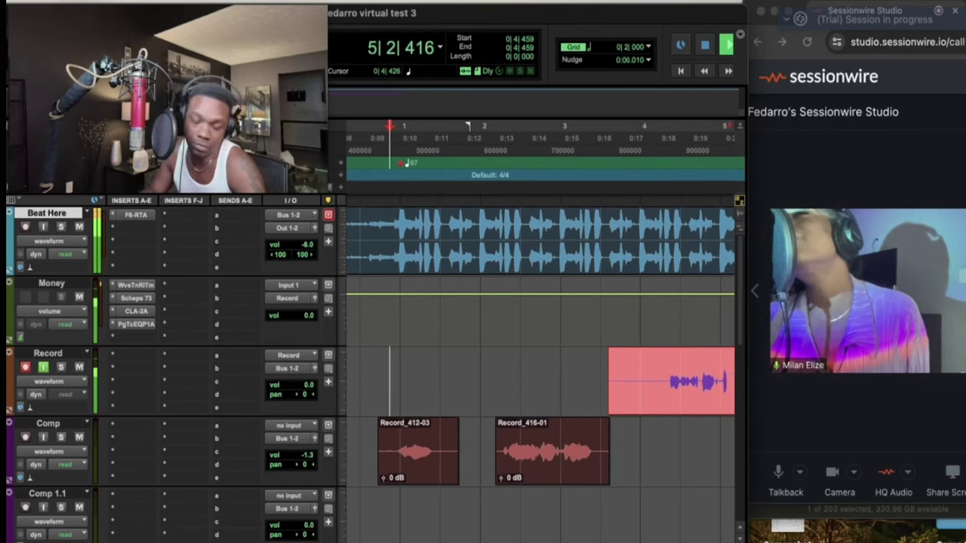
key("space")
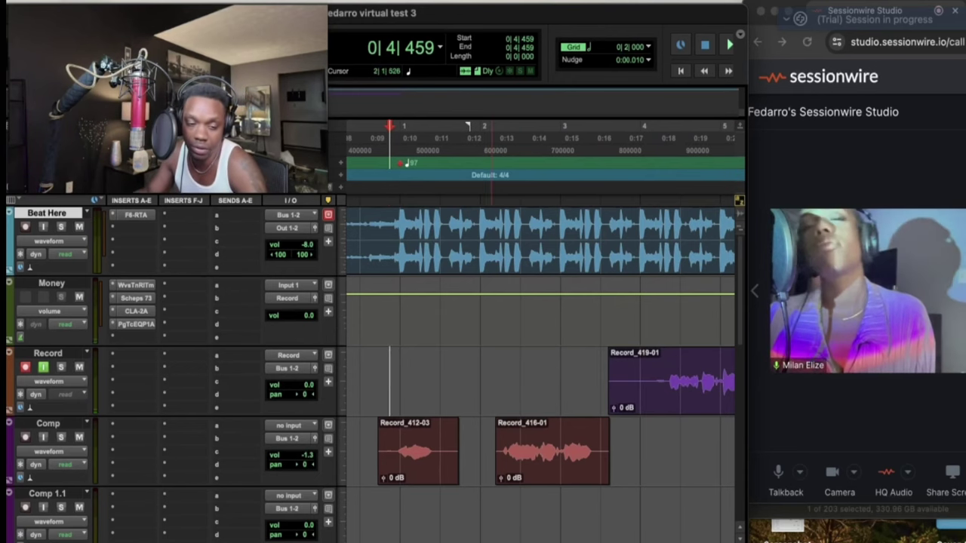
Record another take of the bar 4 vocal phrase over the previous one, starting playback from 2|1|626.
left_click(493, 138)
key("space")
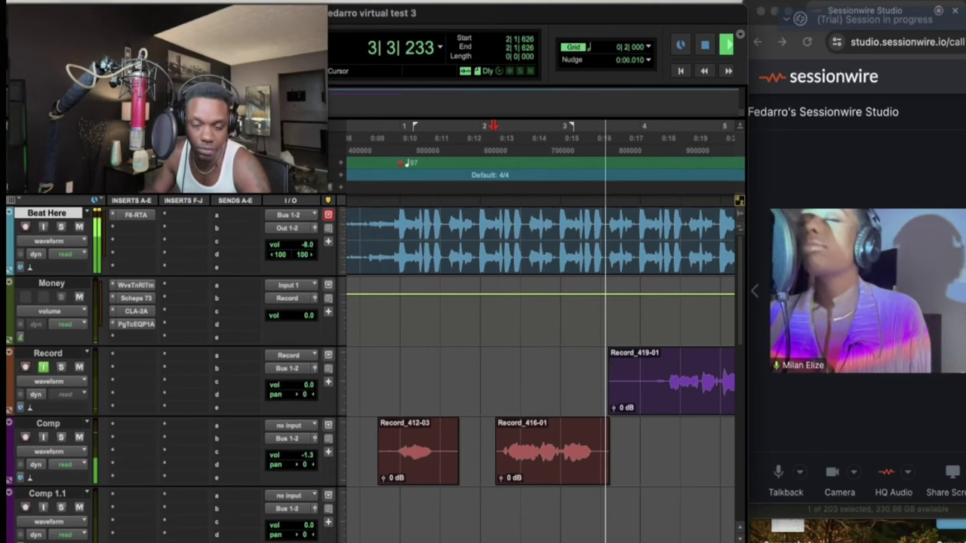
key("super+space")
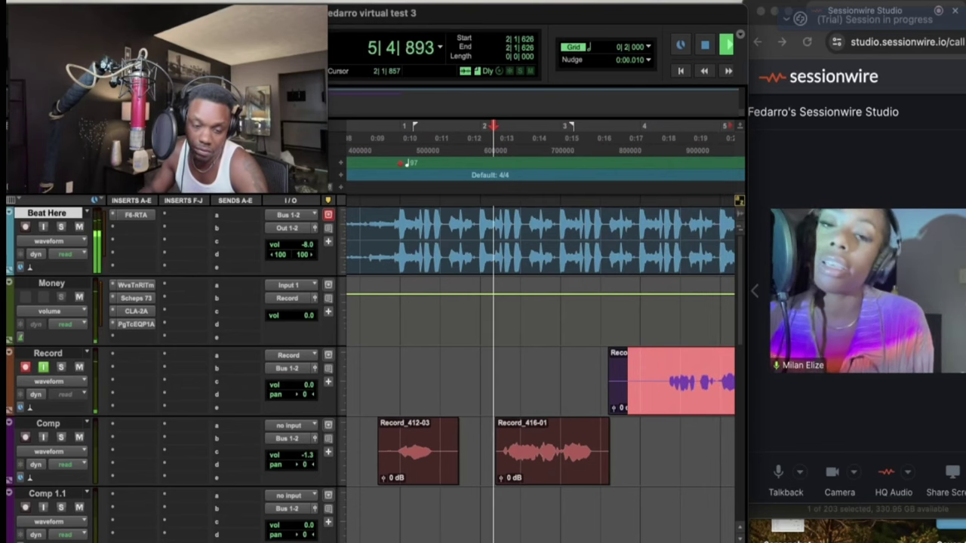
key("space")
Turn off input monitoring on the Record track and play back the latest take from 4|1|759 and 4|1|395.
key("space")
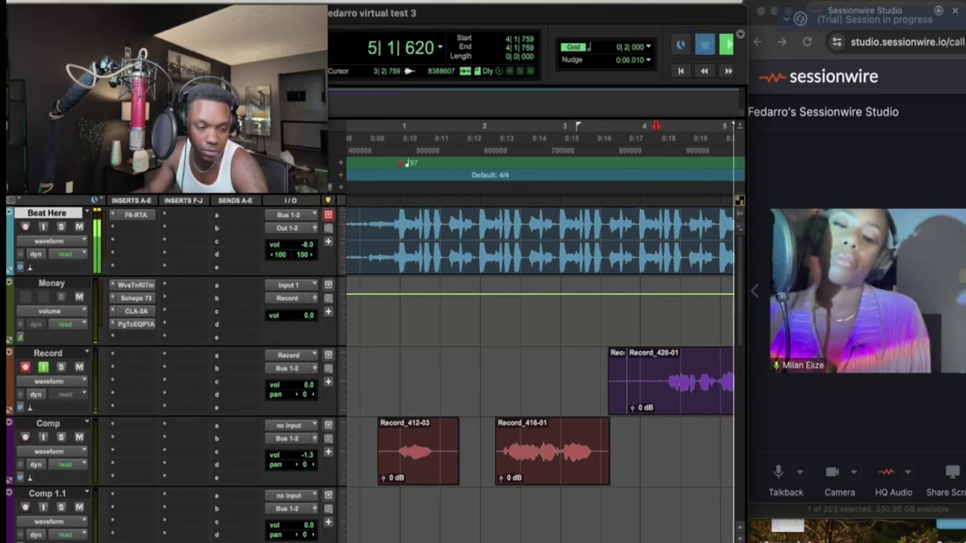
key("space")
key("space")
key("space")
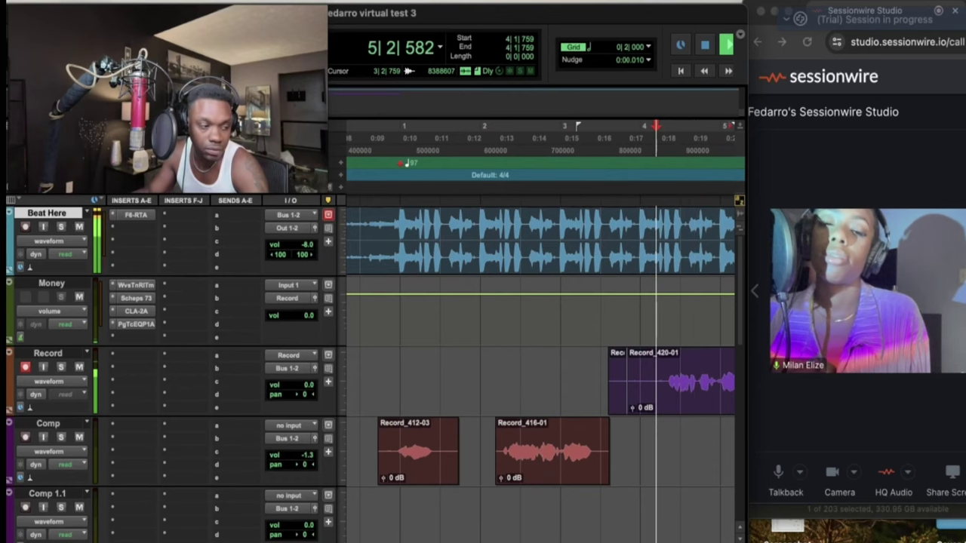
key("space")
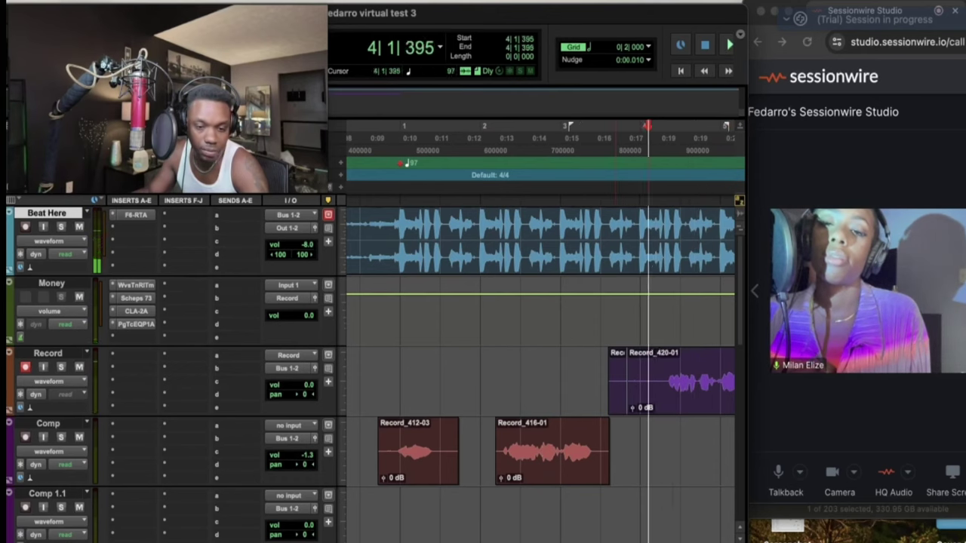
key("space")
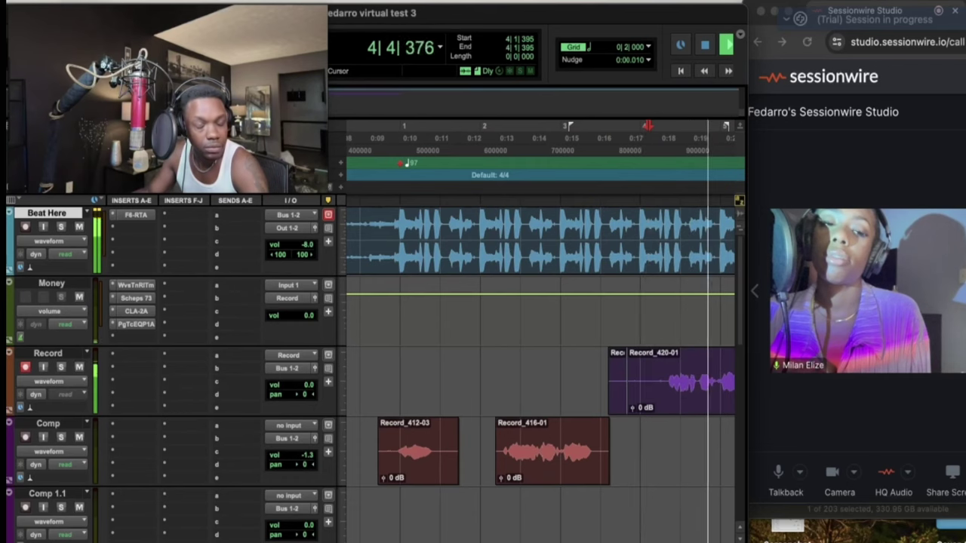
key("space")
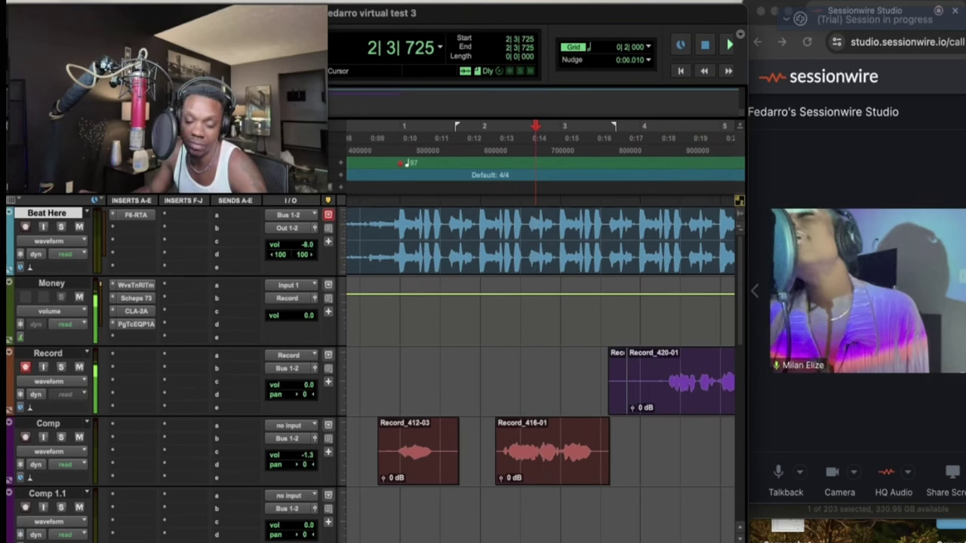
Record four more takes of the bar 4 vocal phrase on the Record track, starting playback from 2|3|725 each time.
key("space")
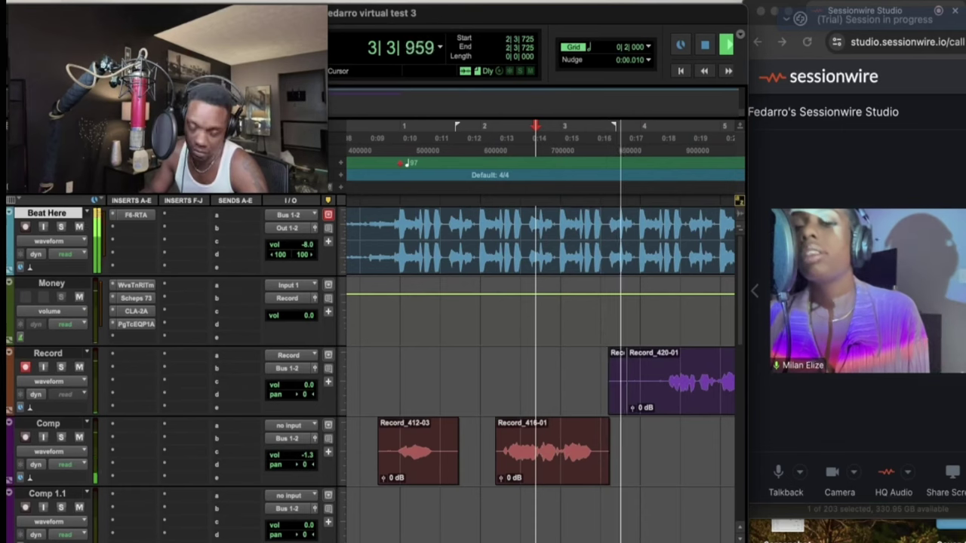
key("super+space")
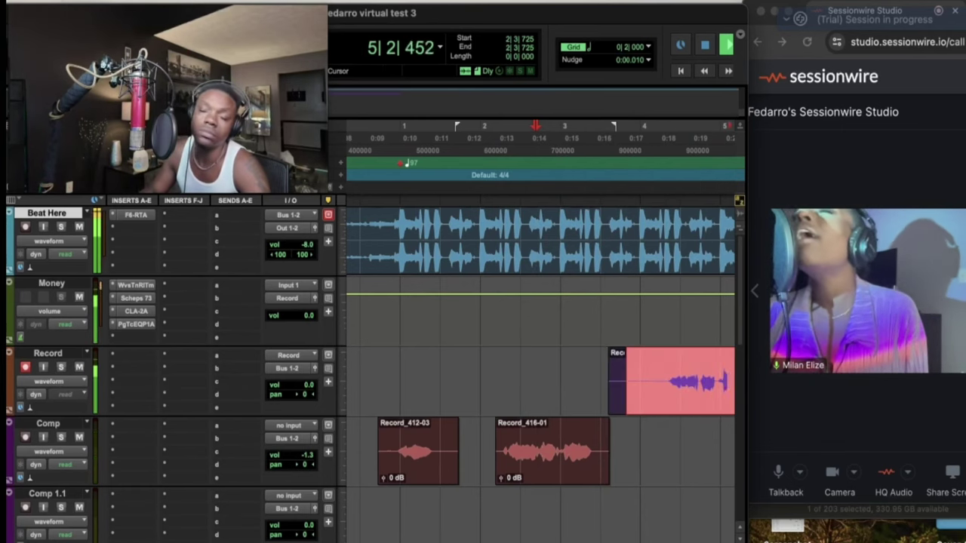
key("space")
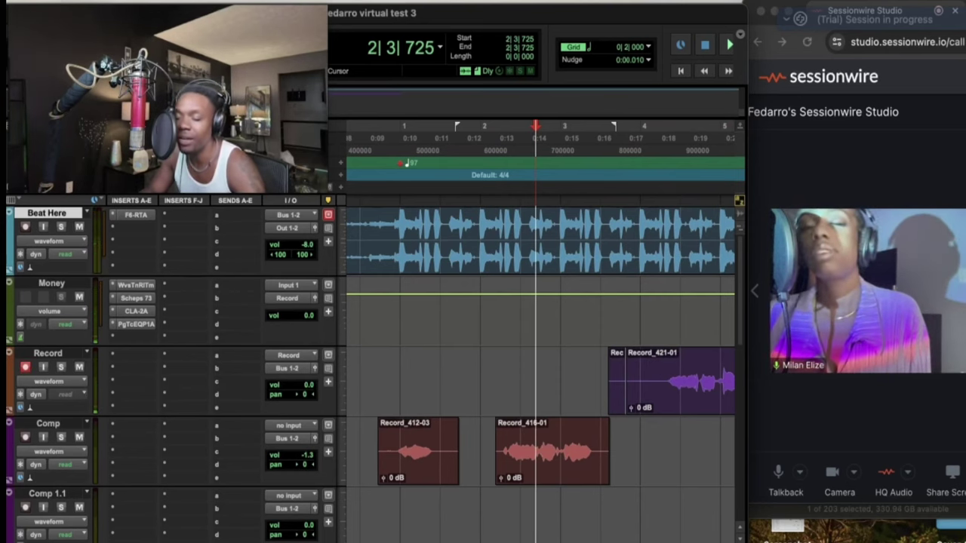
key("space")
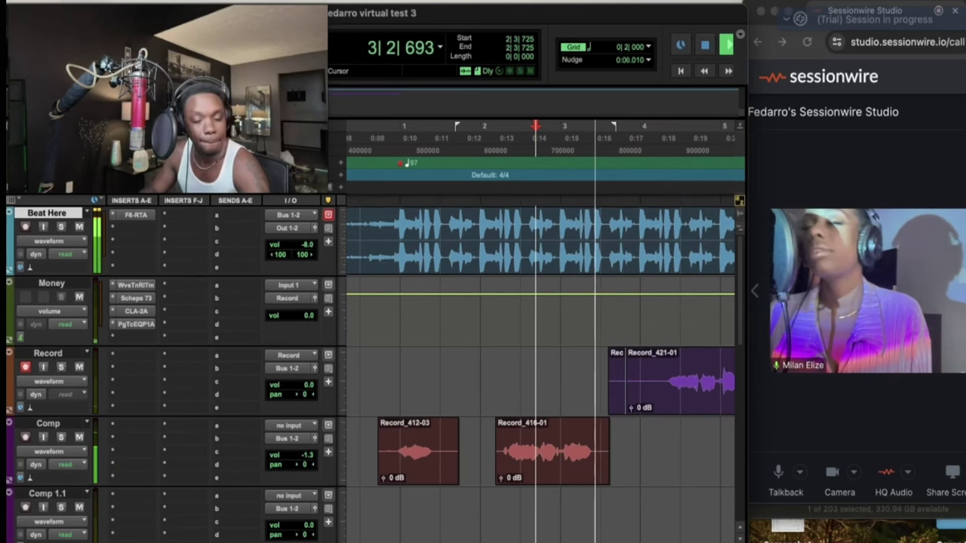
key("super+space")
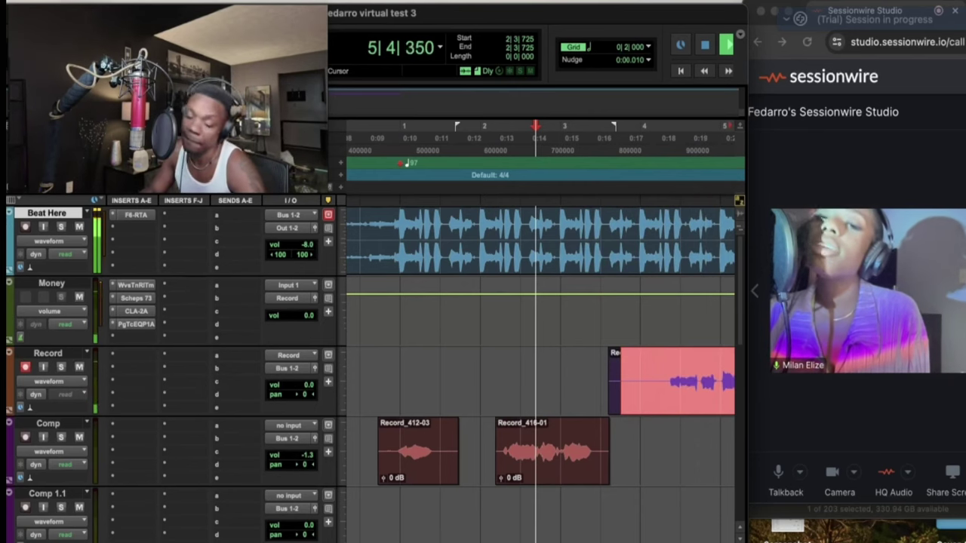
key("space")
key("space")
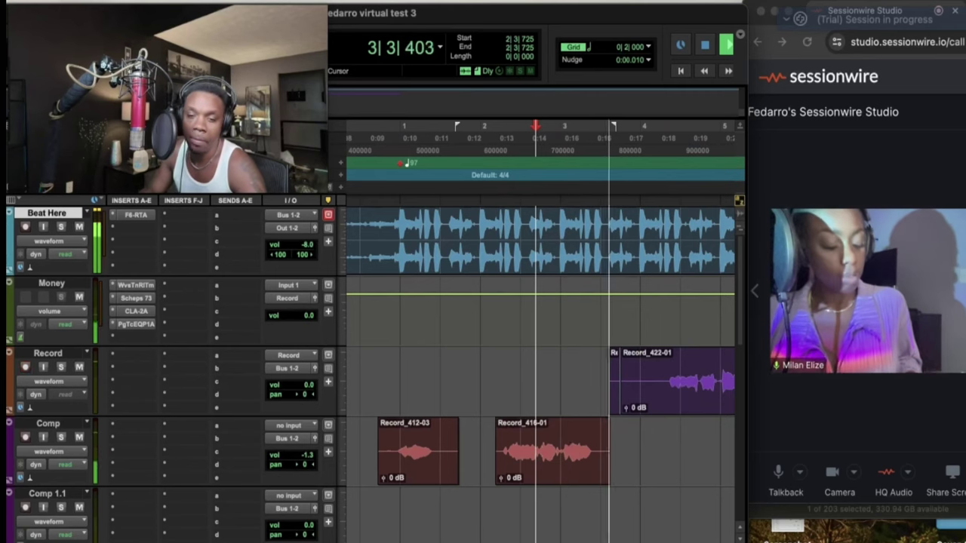
key("super+space")
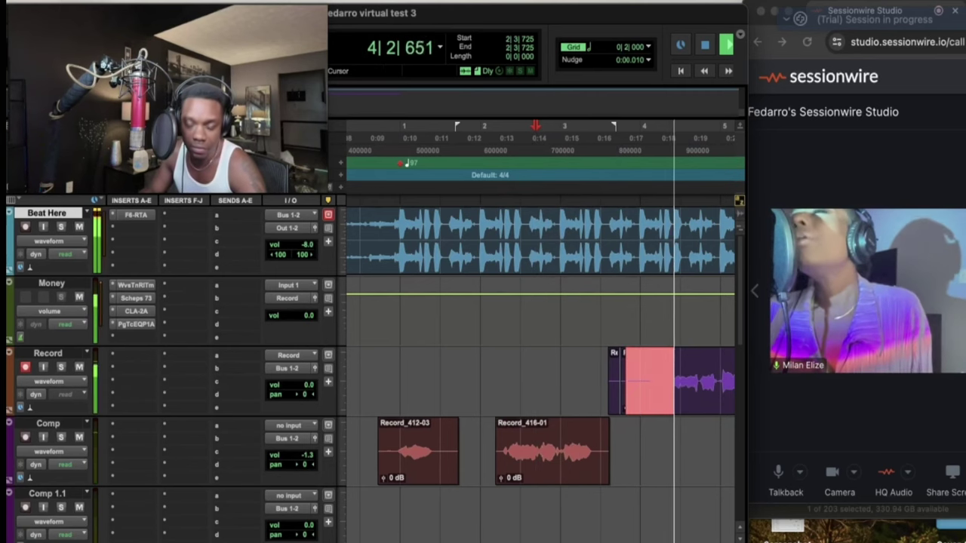
key("space")
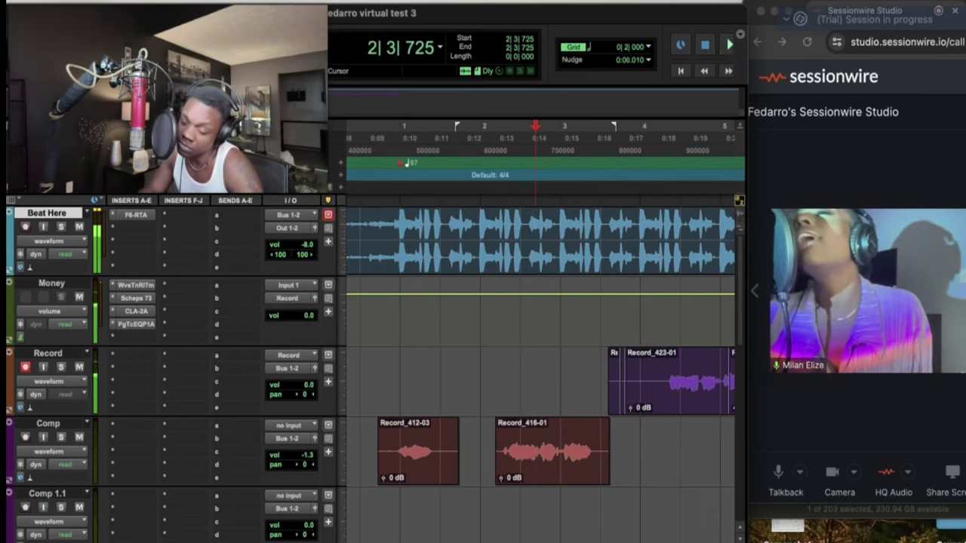
key("space")
key("super+space")
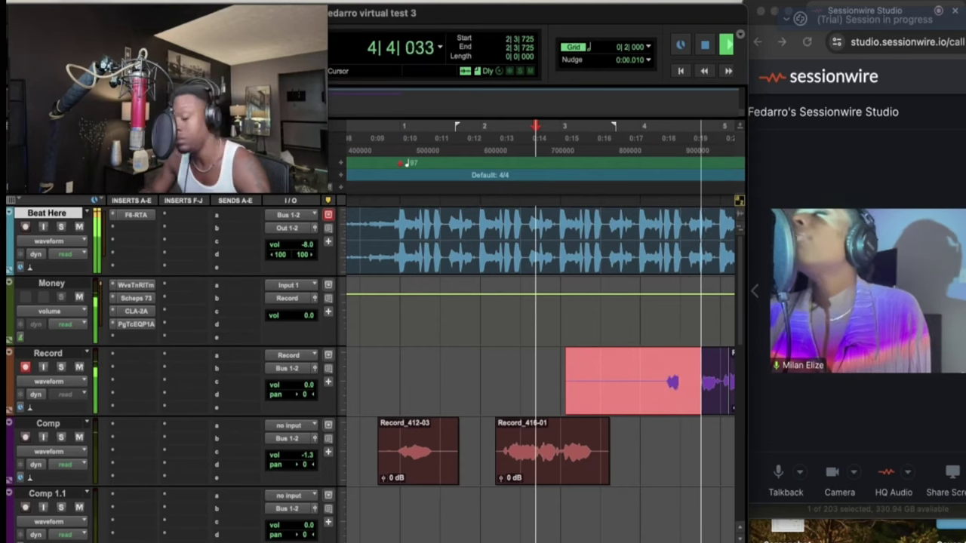
key("space")
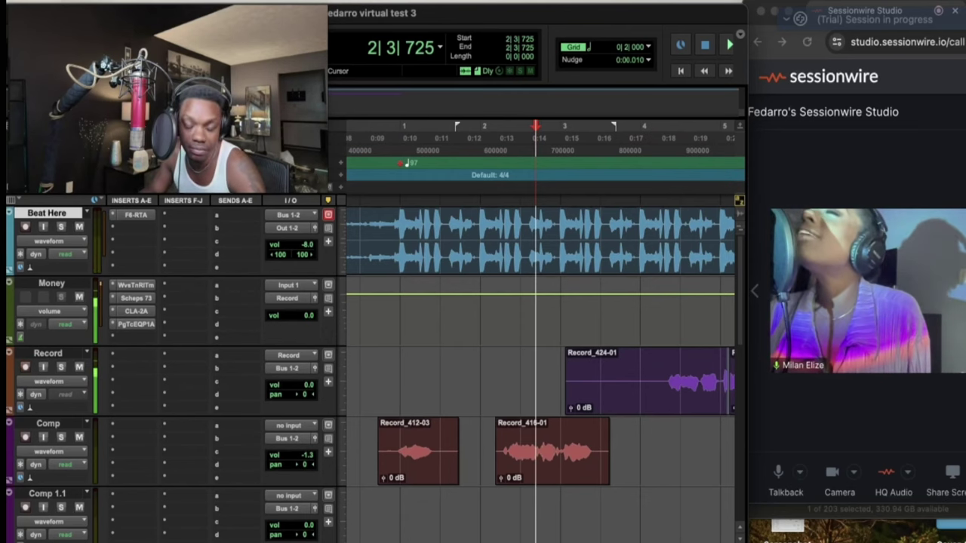
Record the bar 4 vocal phrase twice more over the earlier takes on the Record track, starting playback from 2|3|725.
key("space")
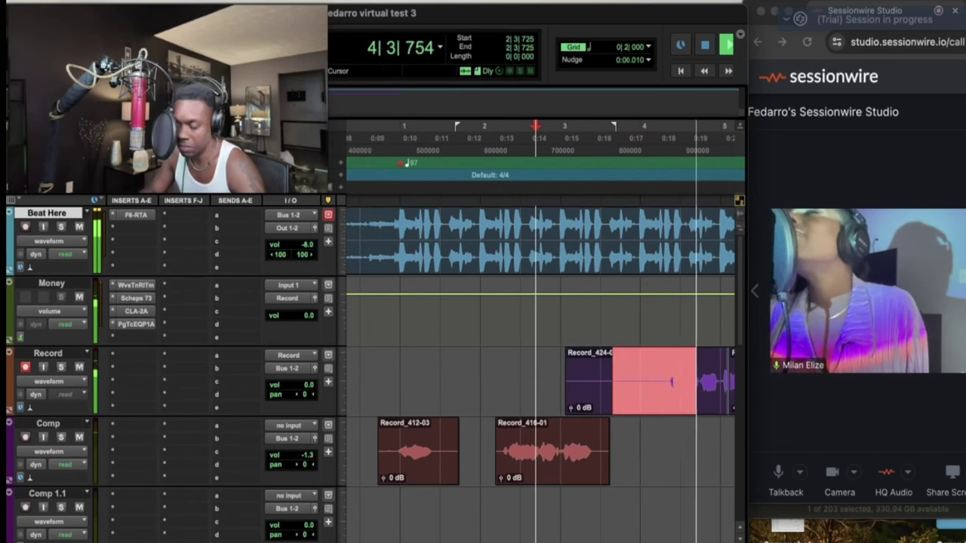
key("space")
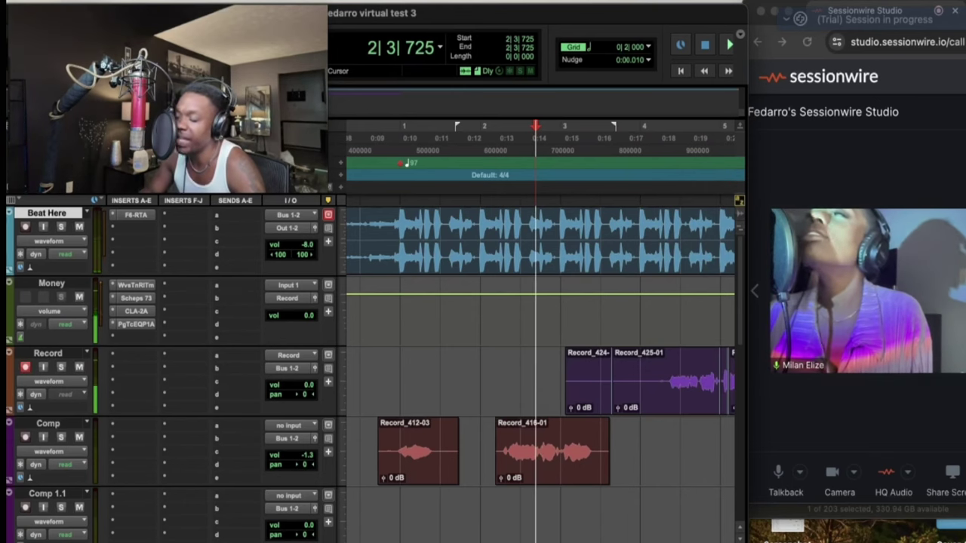
key("space")
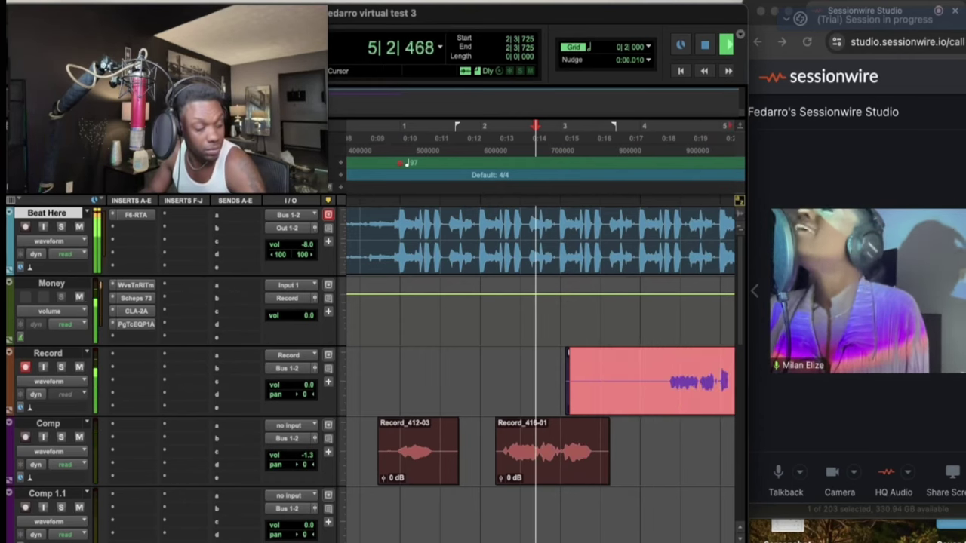
key("space")
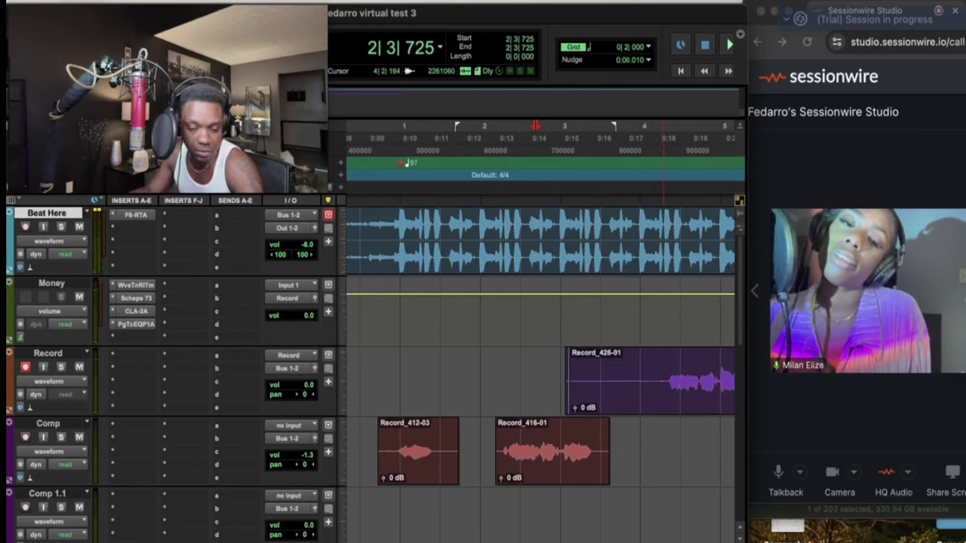
Delete the Record track audio from 2|4|560 to 4|2|131 before the latest phrase, and move the trimmed phrase to the Comp track.
left_click_drag(661, 381, 551, 381)
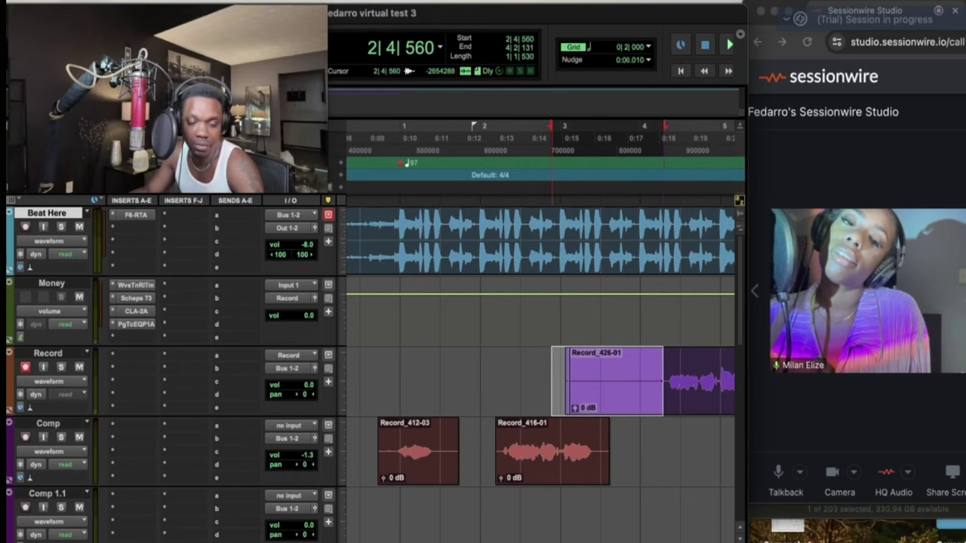
key("Delete")
left_click_drag(709, 396, 711, 462)
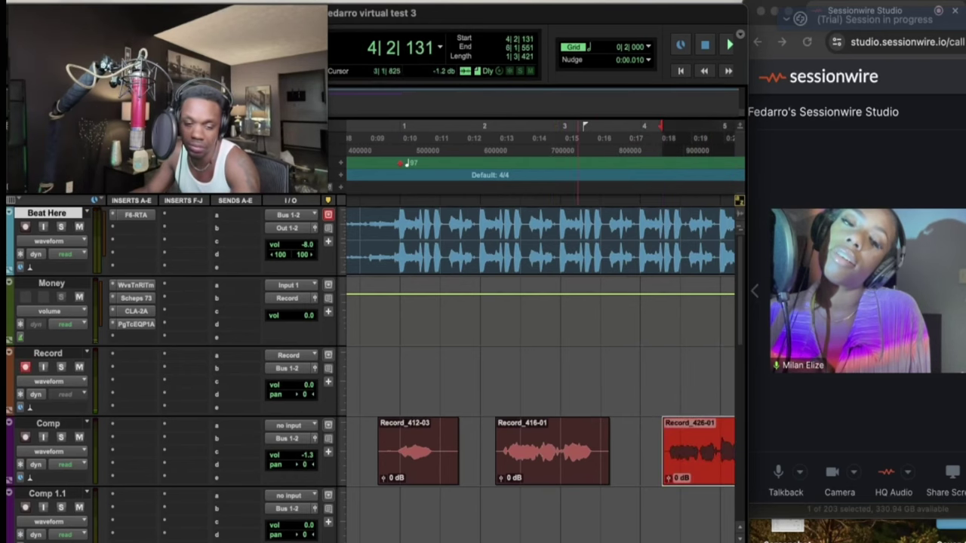
Delete the silent audio after the third phrase on the Comp track, from 5|2|926 to just before the clip's end.
left_click(390, 139)
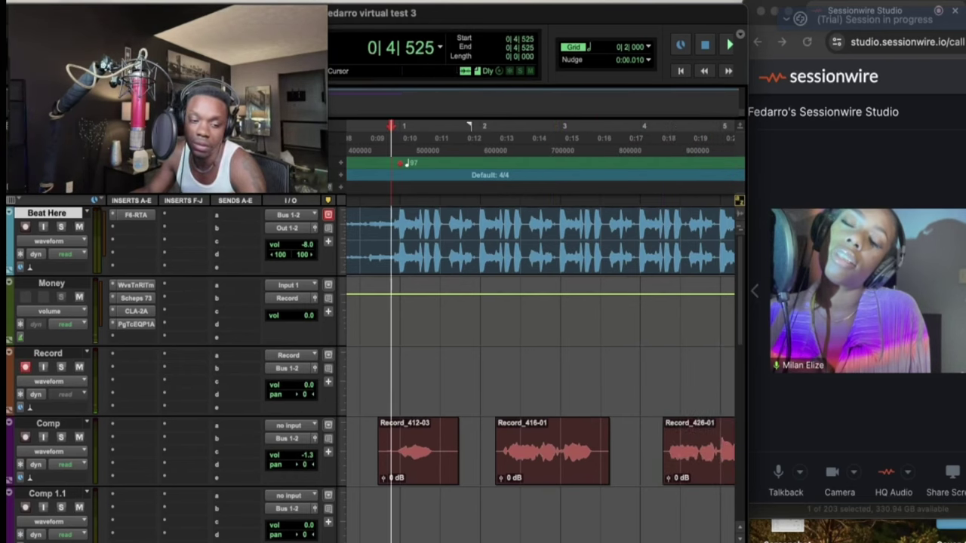
left_click(674, 139)
scroll(540, 340, "right", 5)
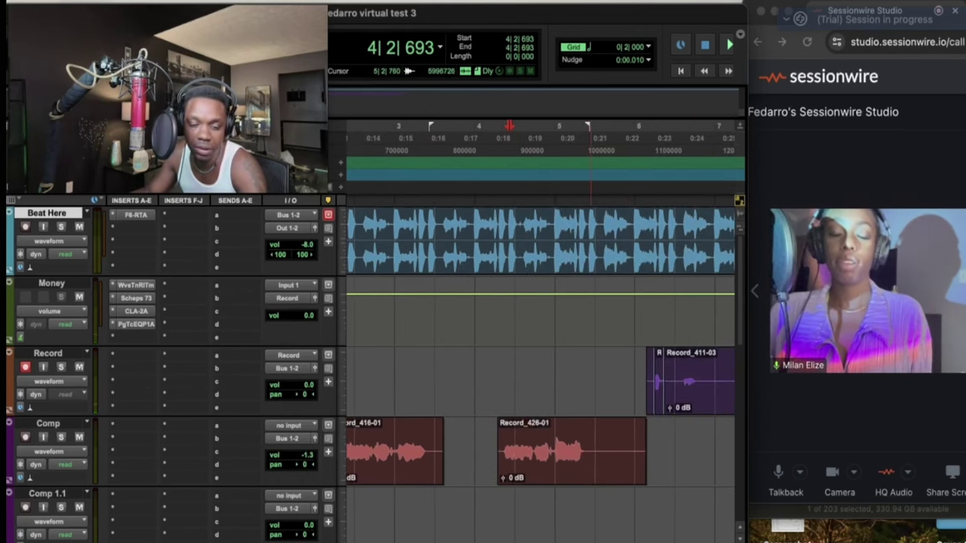
left_click_drag(594, 452, 642, 452)
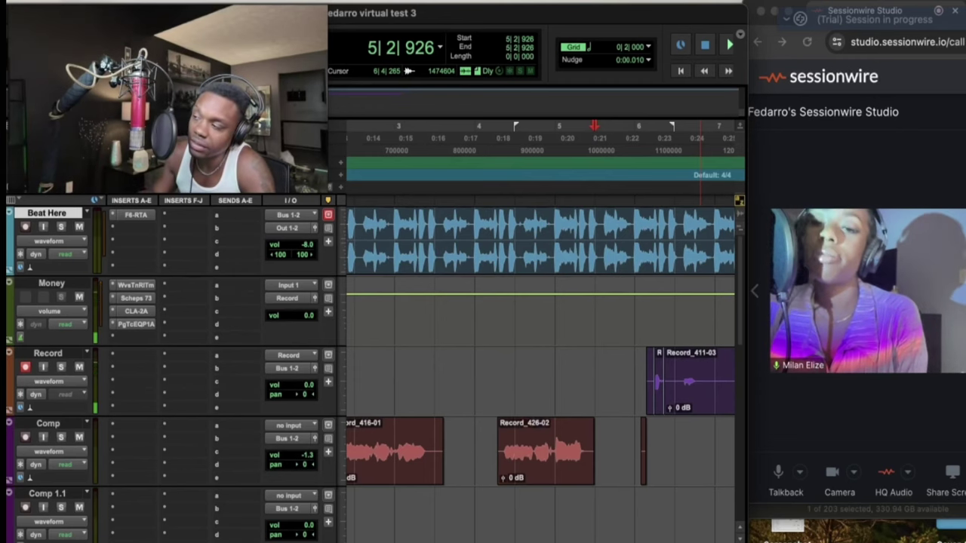
Record two takes of the bar 6 vocal phrase on the Record track, starting playback from 4|3|098, and move the latest take to the Comp track.
key("space")
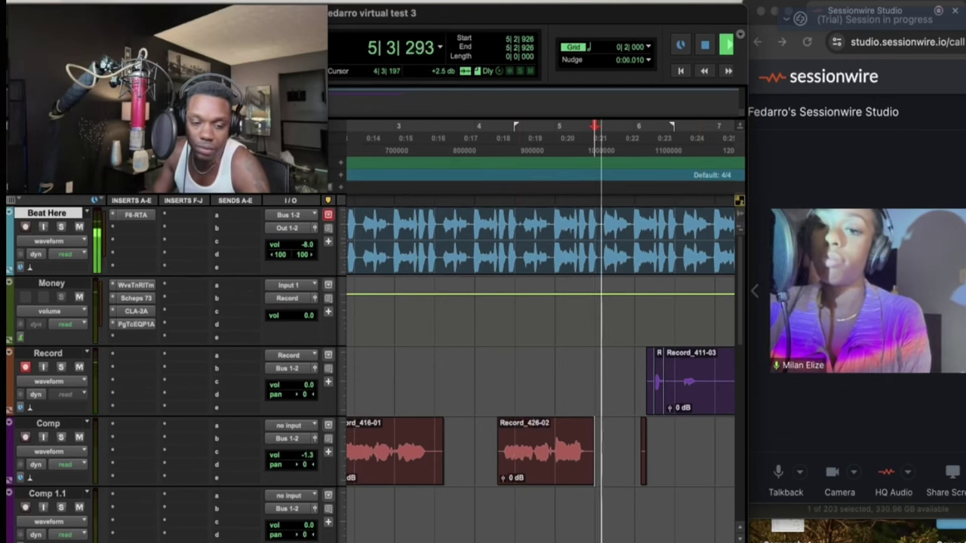
key("space")
left_click(516, 289)
key("space")
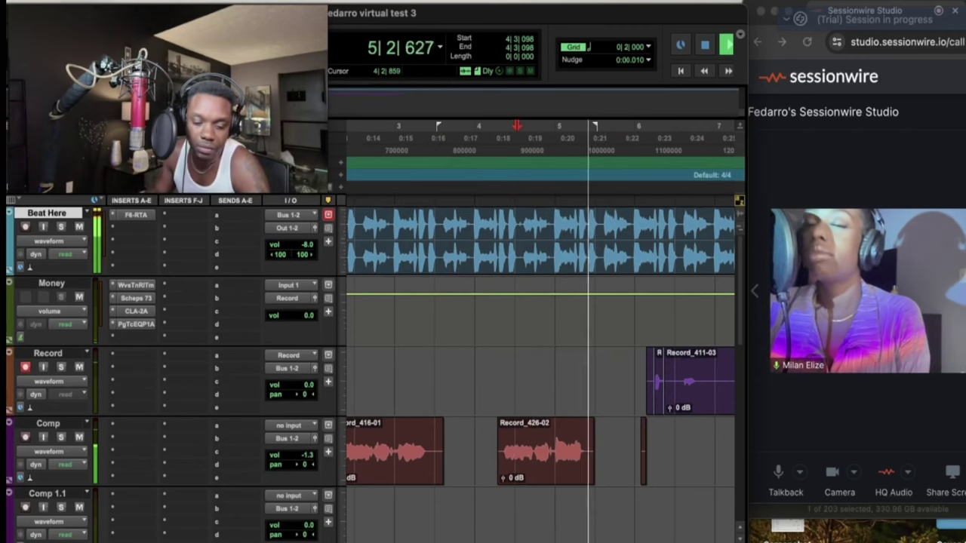
key("super+space")
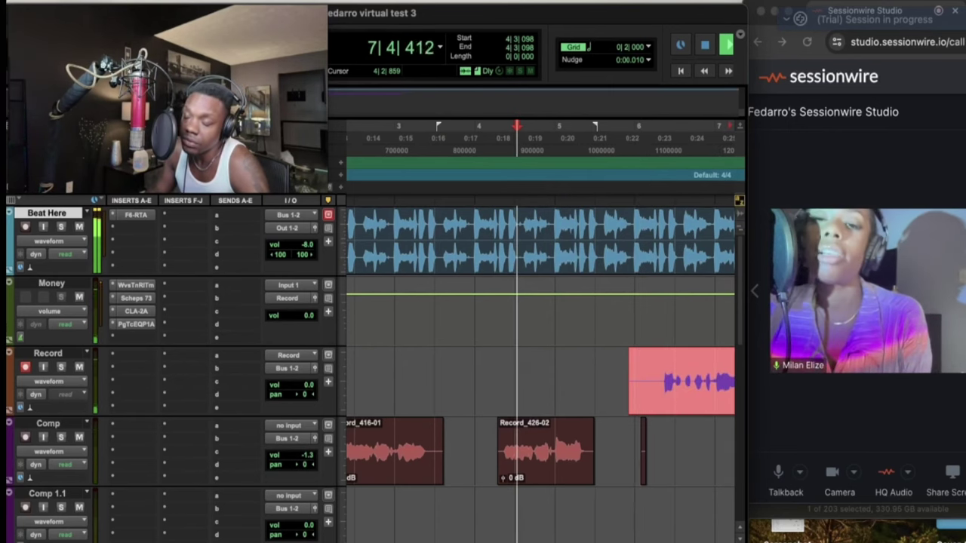
key("space")
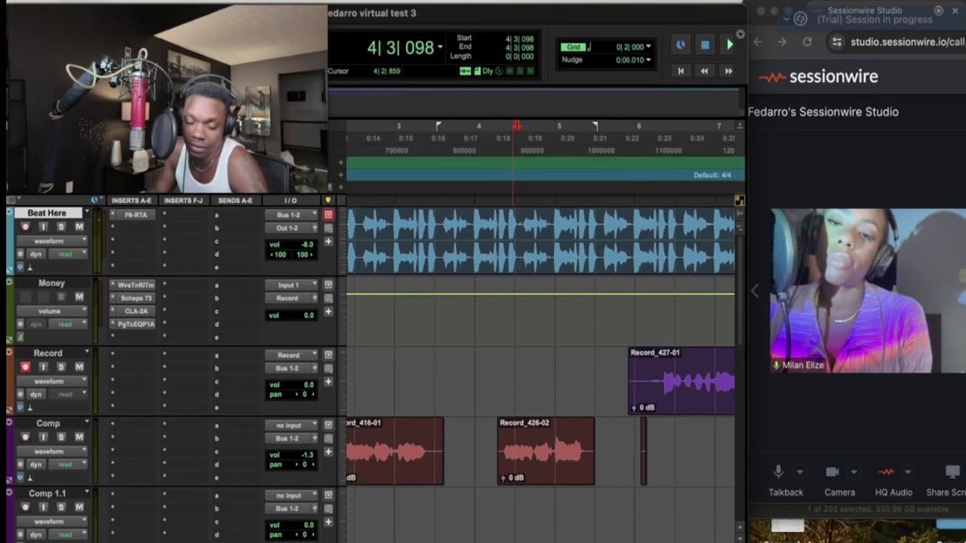
key("space")
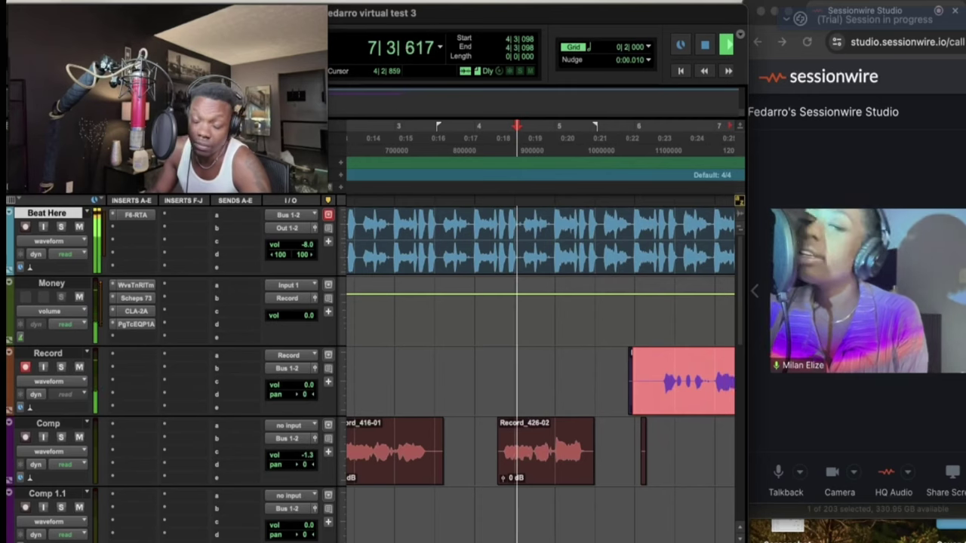
key("space")
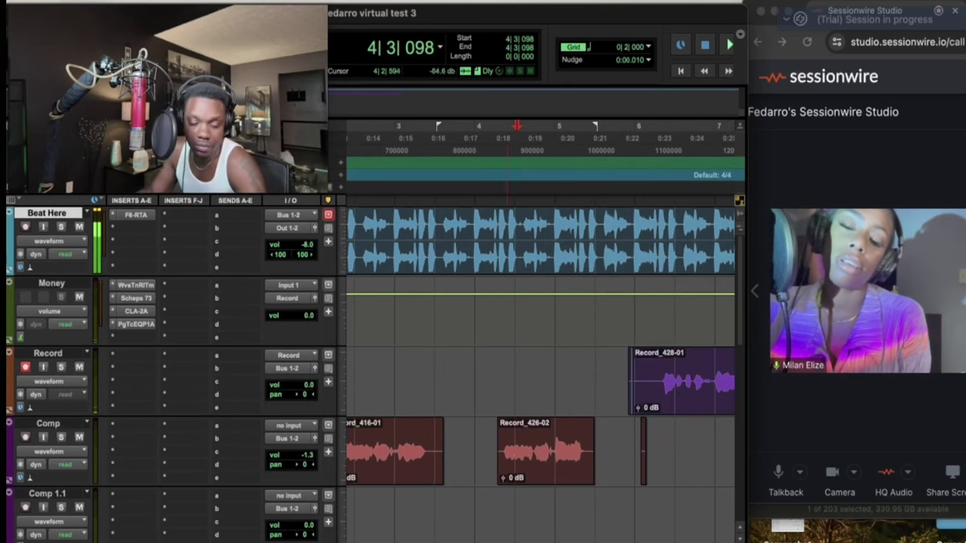
left_click_drag(677, 396, 676, 461)
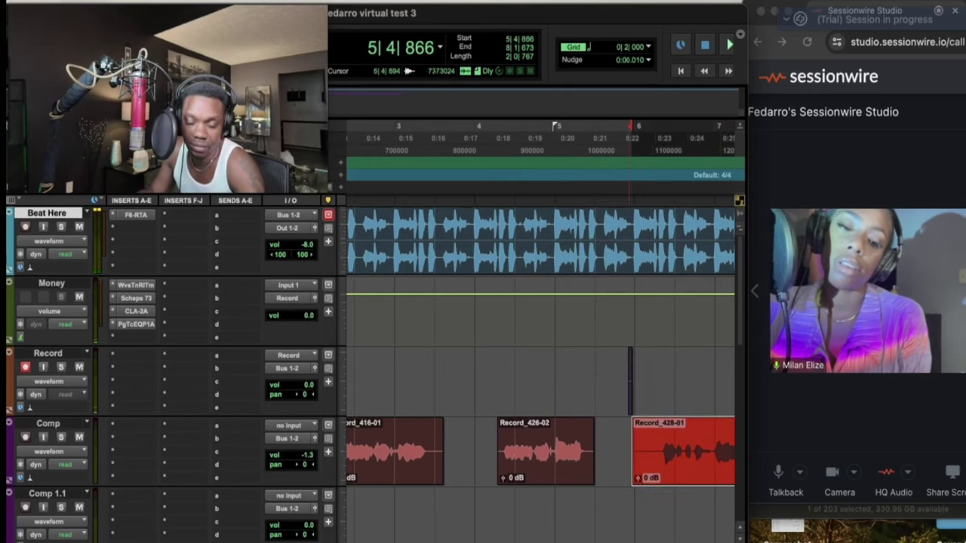
scroll(540, 339, "right", 5)
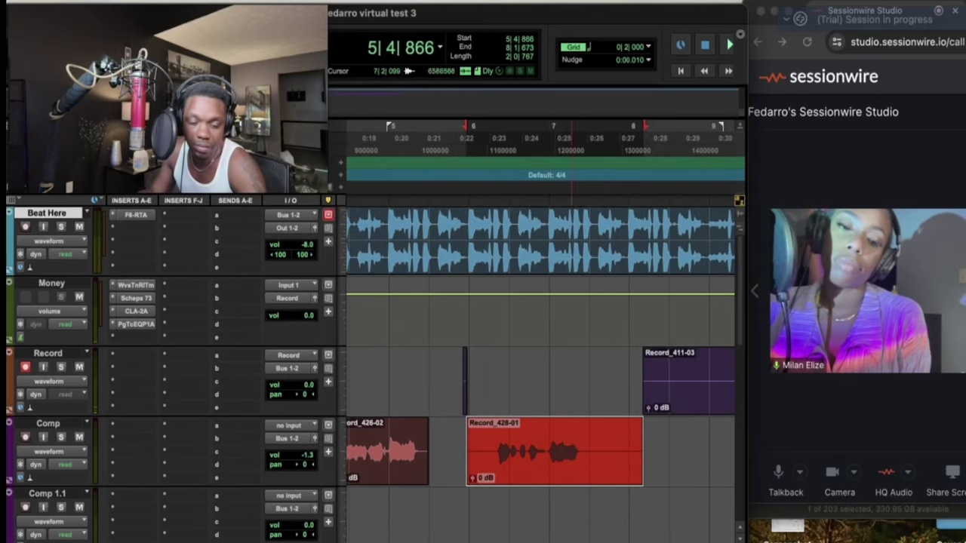
Record a take around bar 8 on the Record track, starting playback from 5|4|595.
left_click(462, 230)
key("space")
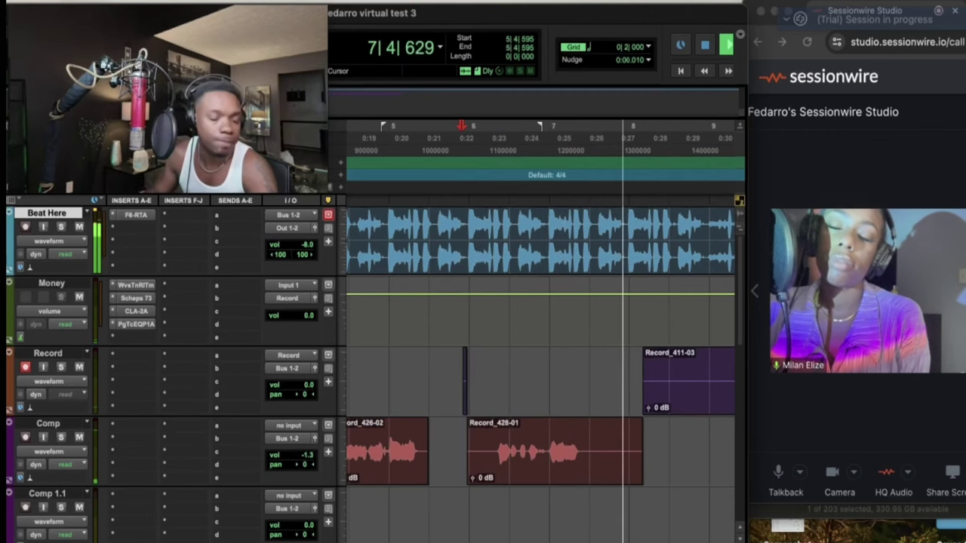
key("super+space")
key("space")
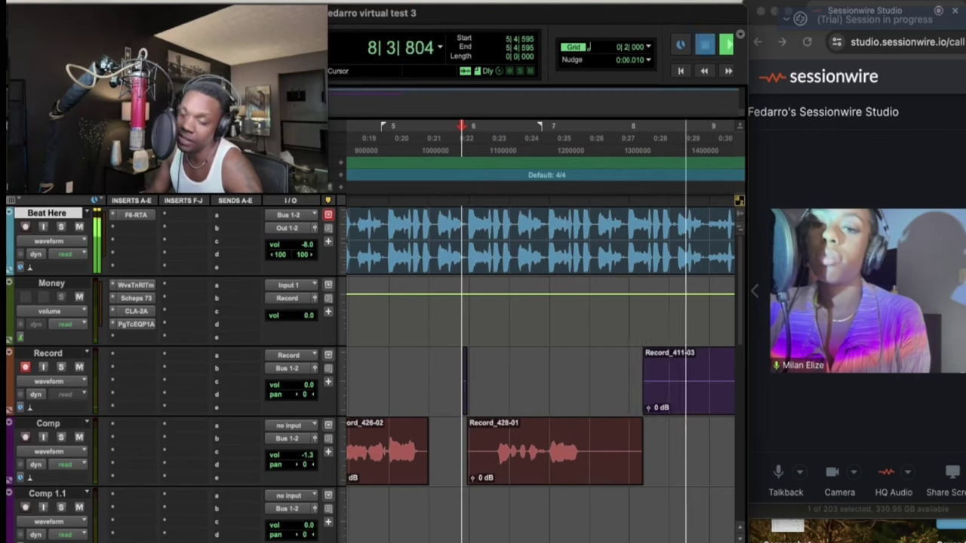
Record four takes of the bar 8 vocal phrase on the Record track, starting playback from 6|1|363 each time.
key("space")
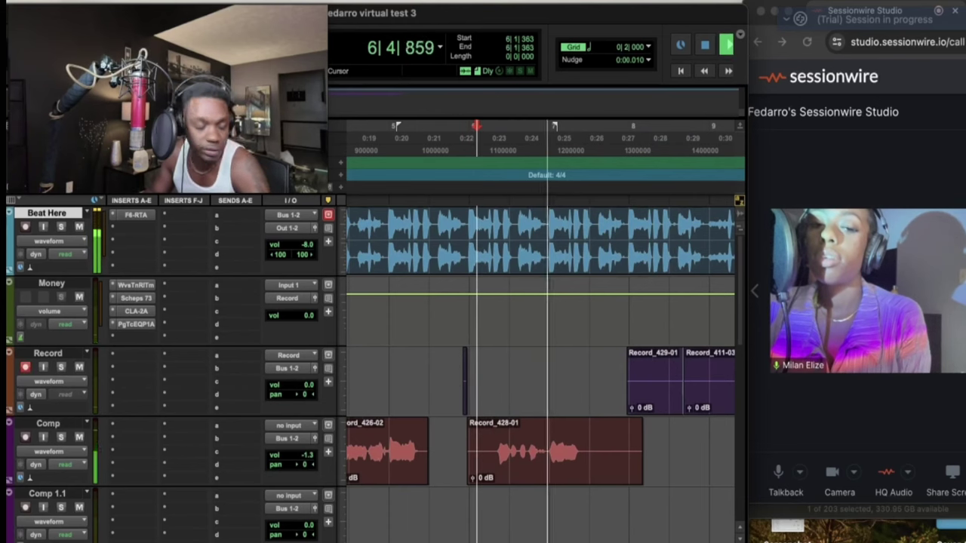
key("super+space")
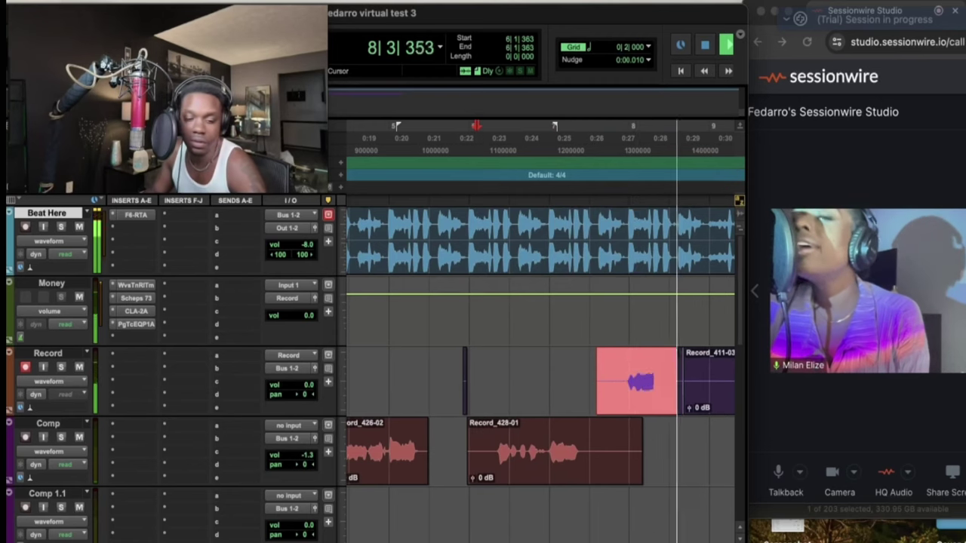
key("space")
key("space")
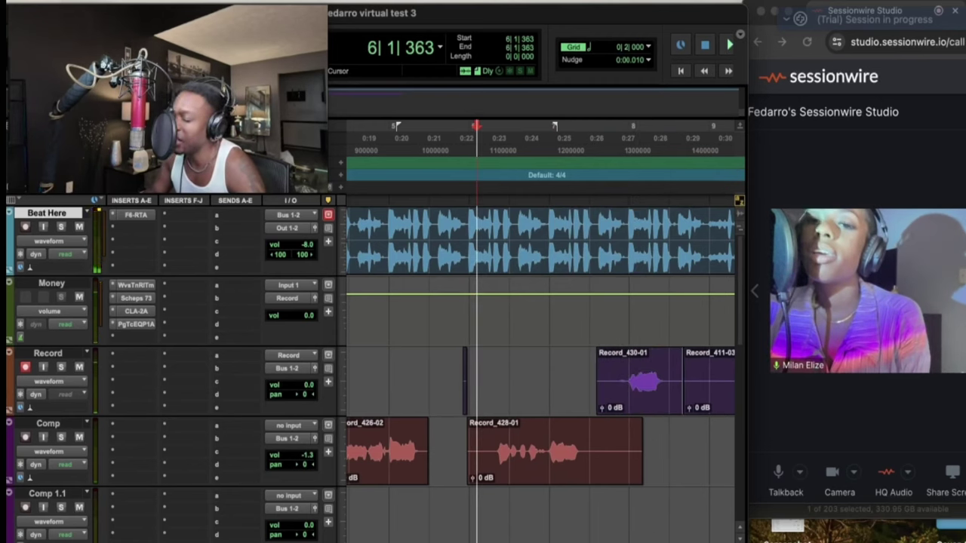
key("space")
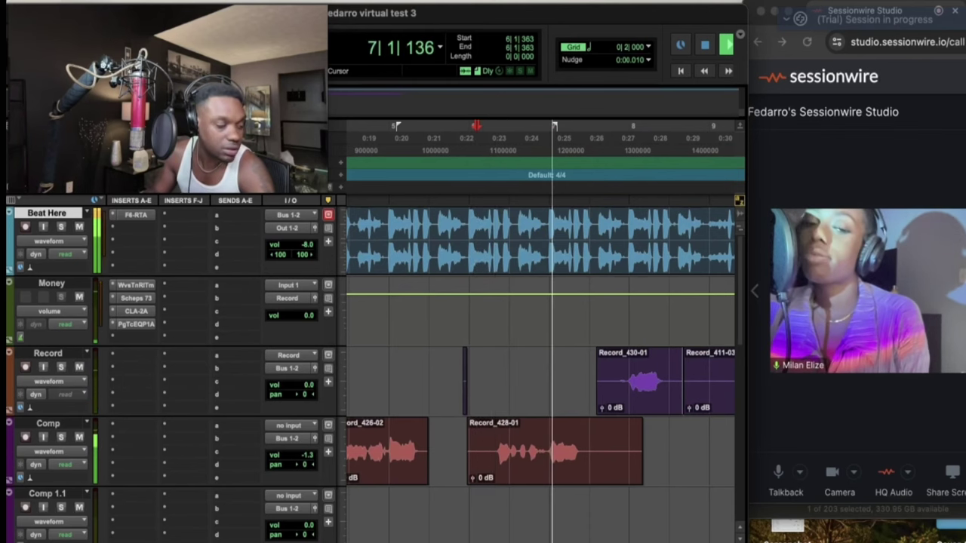
key("super+shift+space")
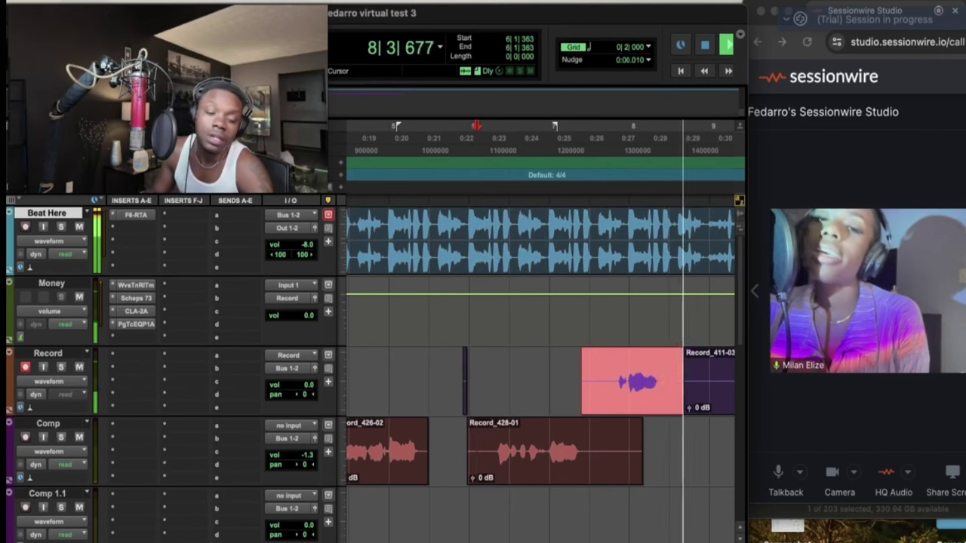
key("space")
key("space")
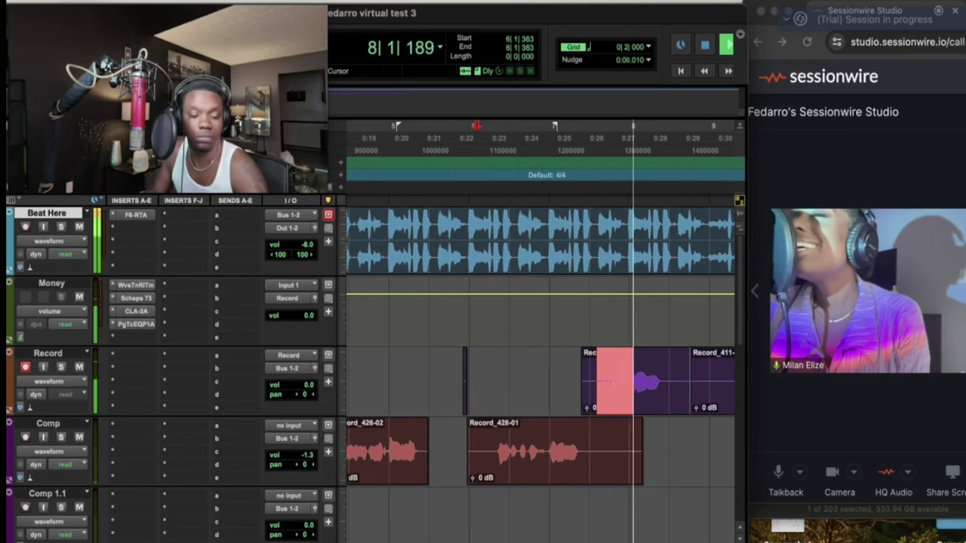
key("space")
key("space")
key("super+space")
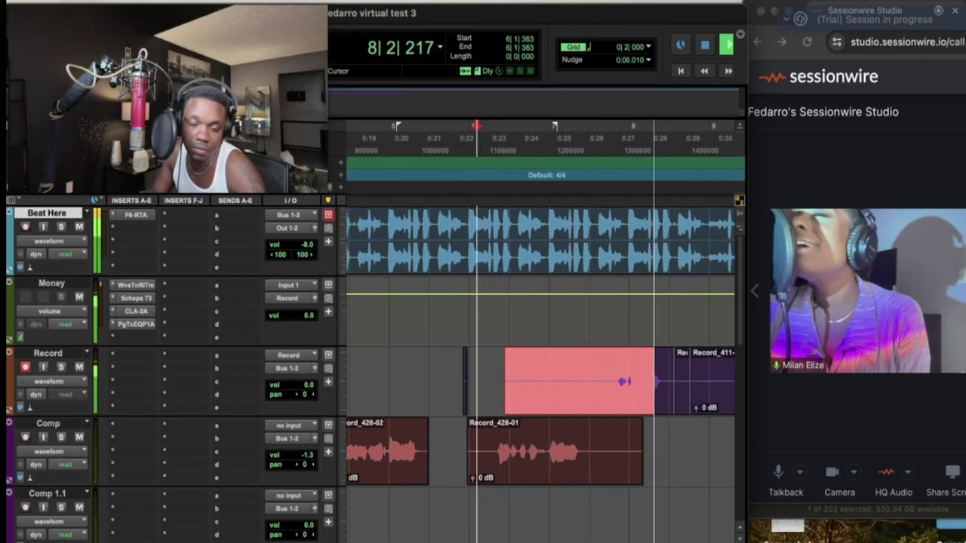
key("space")
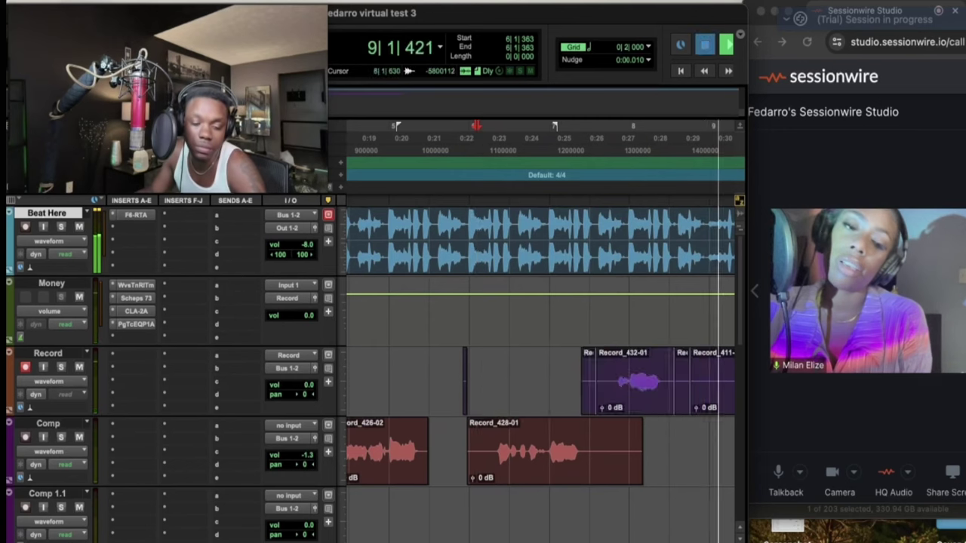
Delete the Record track audio from 5|2|562 to 7|3|629 before the latest phrase, and move the trimmed phrase to the Comp track.
key("space")
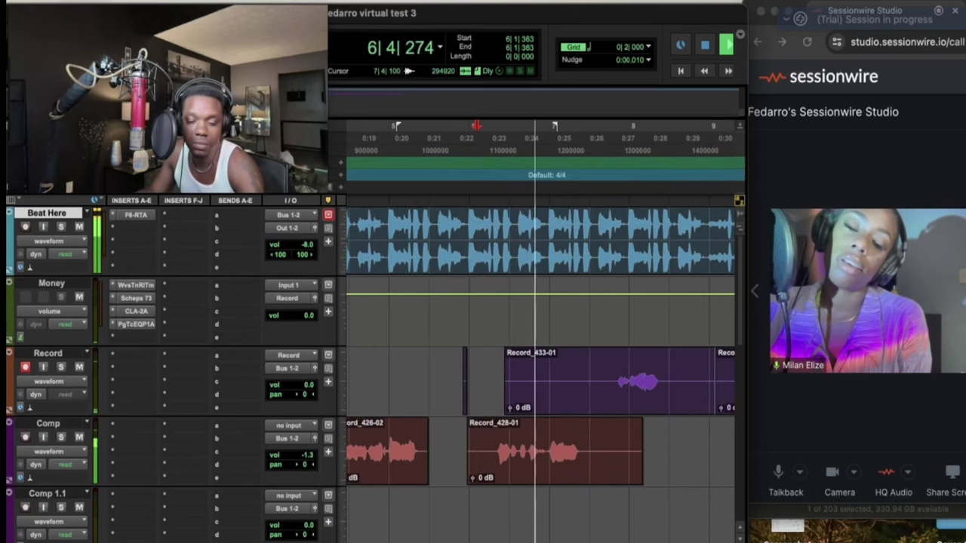
left_click_drag(602, 382, 419, 382)
key("Delete")
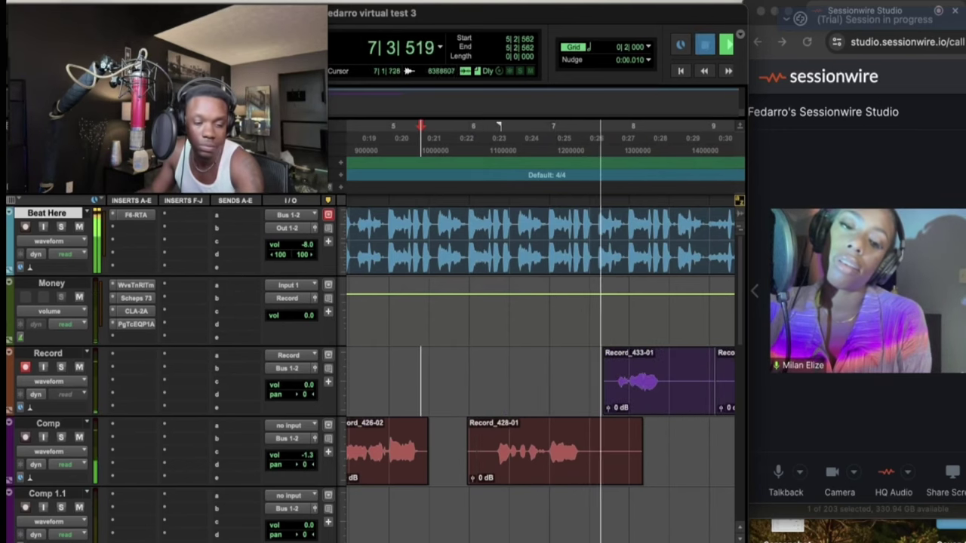
key("space")
left_click_drag(619, 381, 619, 451)
key("space")
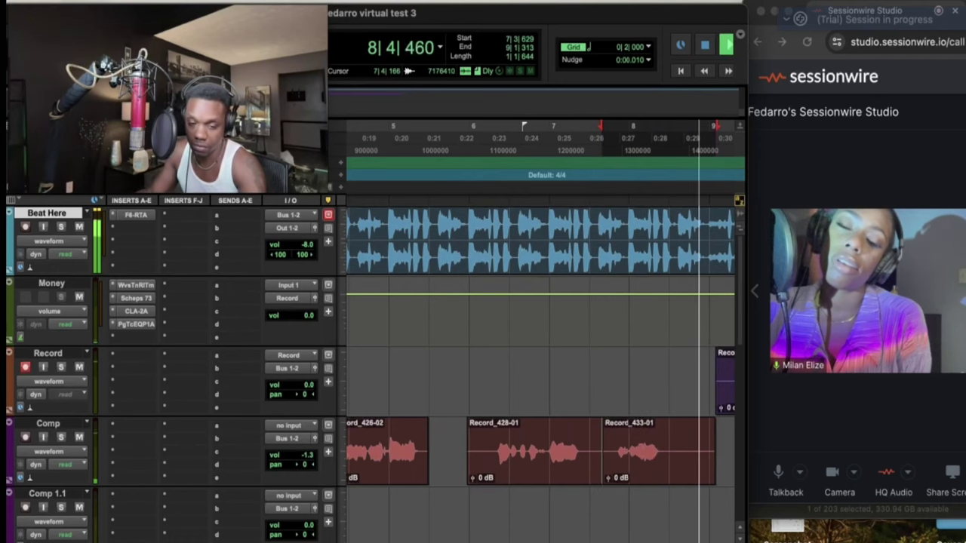
key("space")
Delete the leftover Record track audio from 8|1|795 to past bar 11.
key("r")
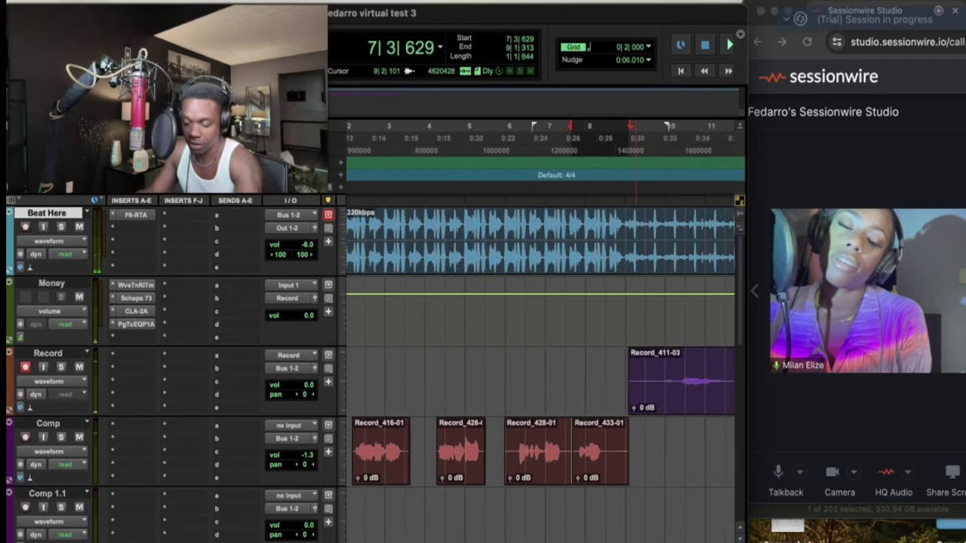
left_click_drag(594, 374, 732, 374)
key("Delete")
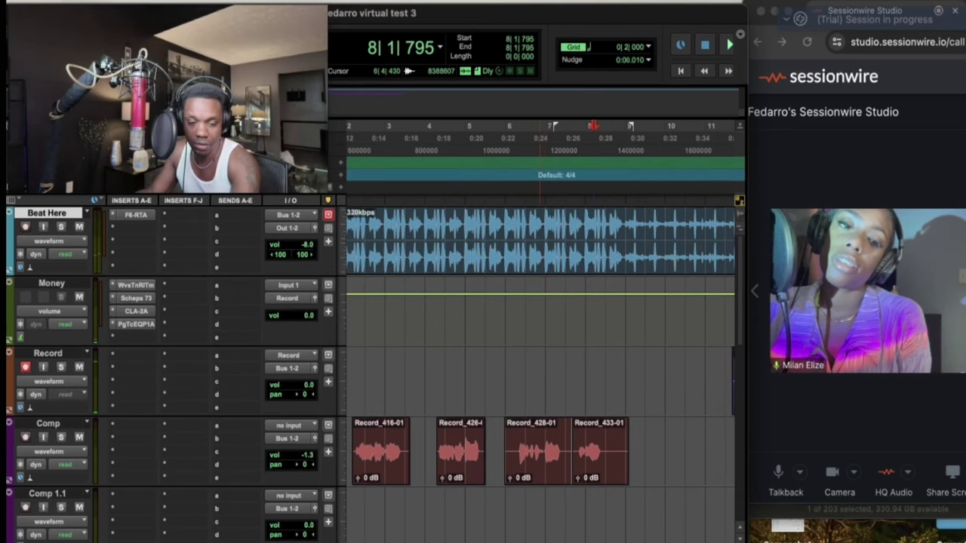
Play the comp from 5|4|761 and delete the silent audio after the last Comp phrase, from 8|2|762 to the clip's end.
left_click(503, 399)
key("space")
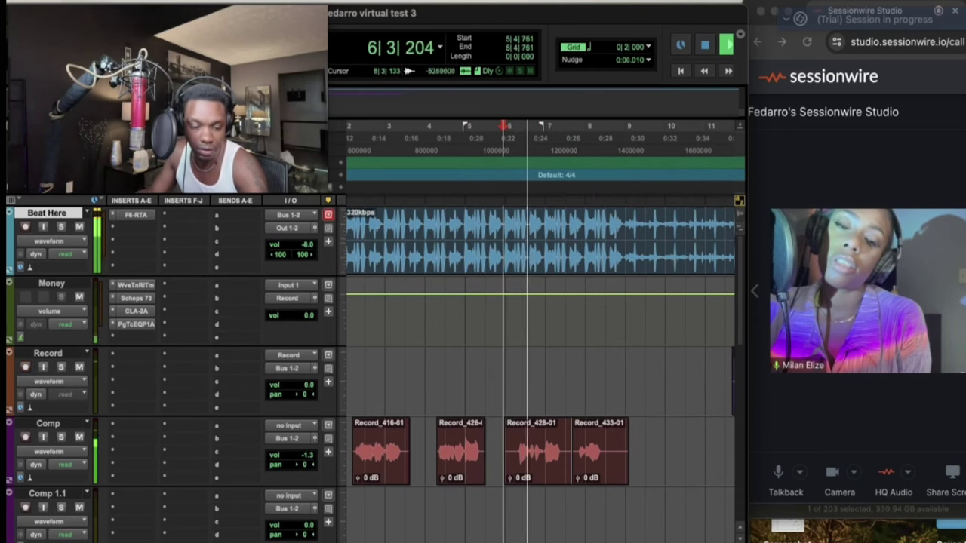
left_click_drag(603, 452, 645, 452)
key("Delete")
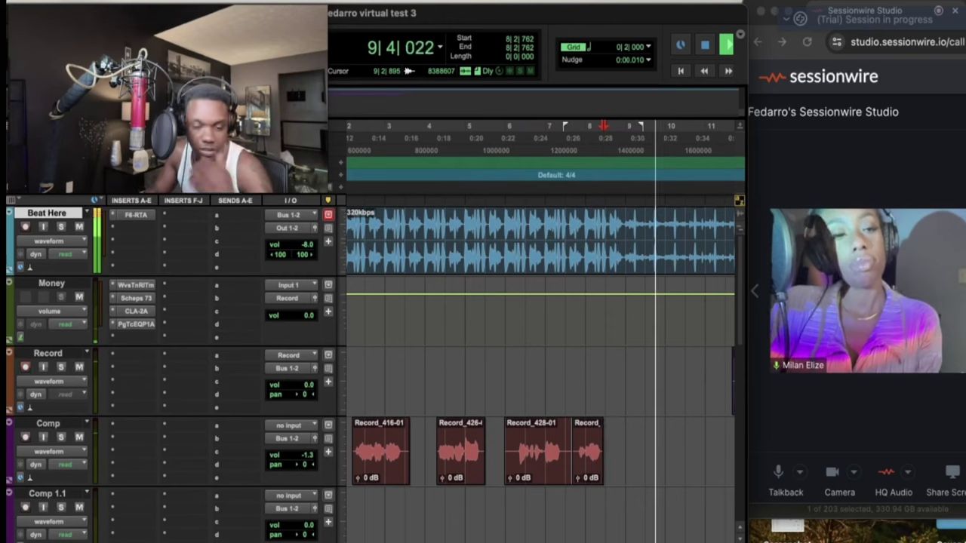
key("space")
Delete the silent Comp track audio before and after the bar 6 phrase, from 5|3|264 to 6|1|860 and from 7|3|199 to 7|4|034.
left_click(506, 439)
key("space")
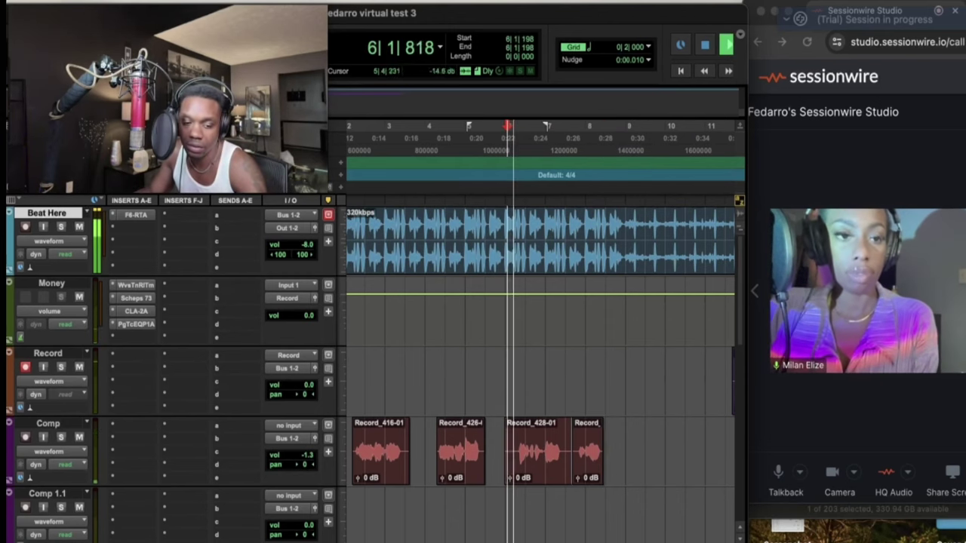
left_click_drag(487, 462, 515, 471)
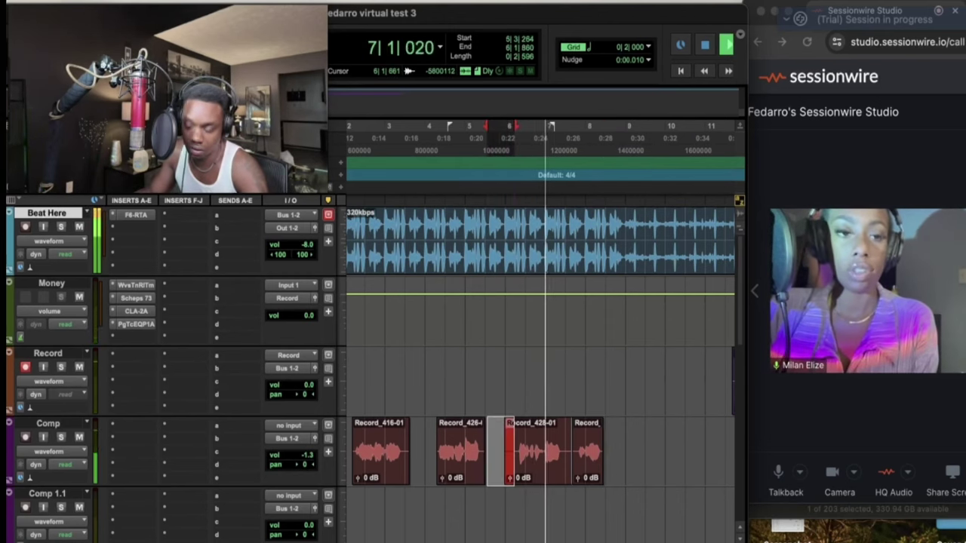
key("Delete")
left_click_drag(567, 462, 575, 462)
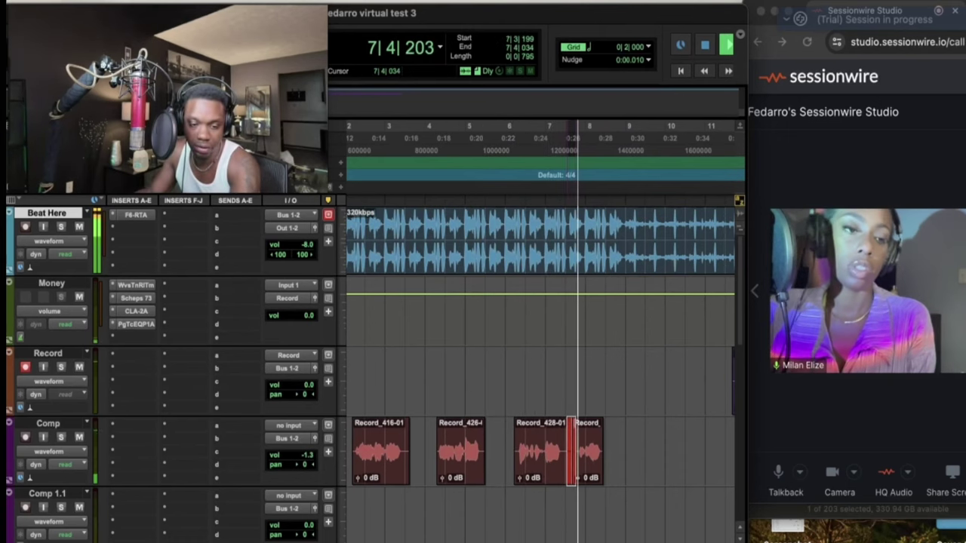
key("Delete")
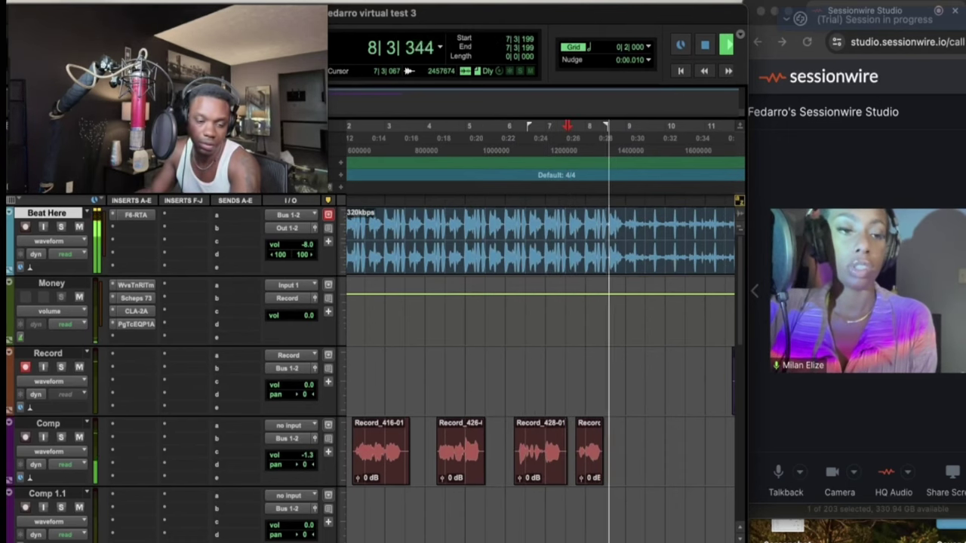
key("space")
Record a long continuous vocal take on the Record track from the start of bar 8, starting playback from 6|1|926.
key("alt+Tab")
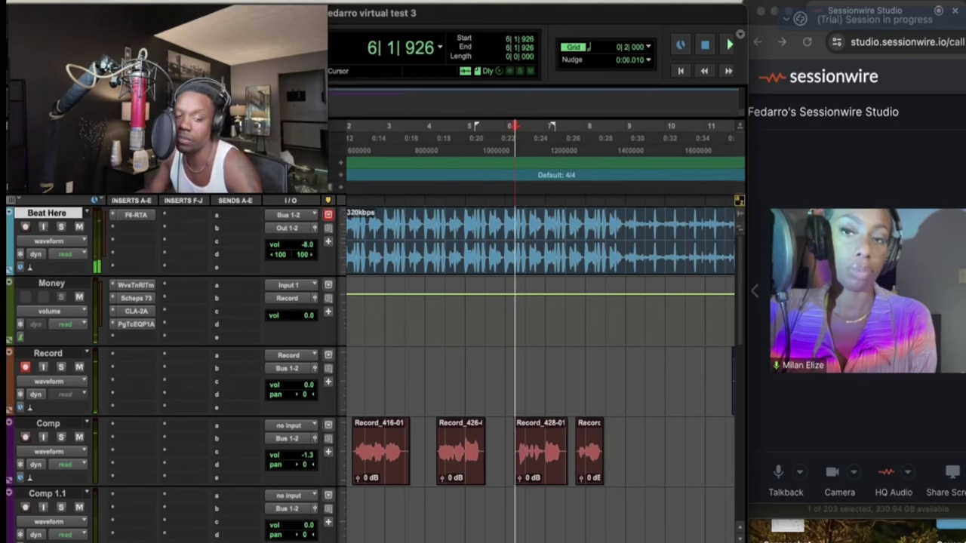
key("space")
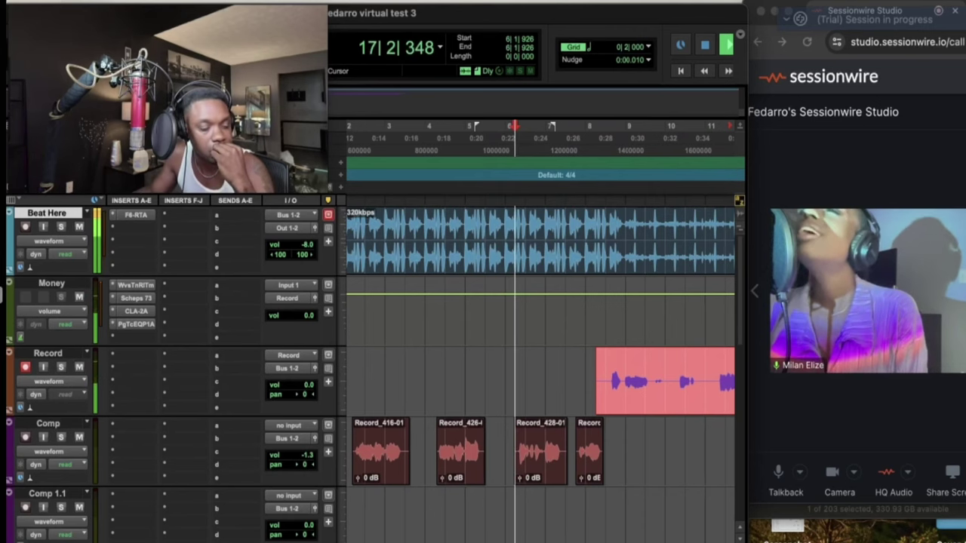
Check the LA-2A compressor in UAD Console and the Waves Tune Real-Time settings during the recording, and close the plug-in windows.
left_click(1, 295)
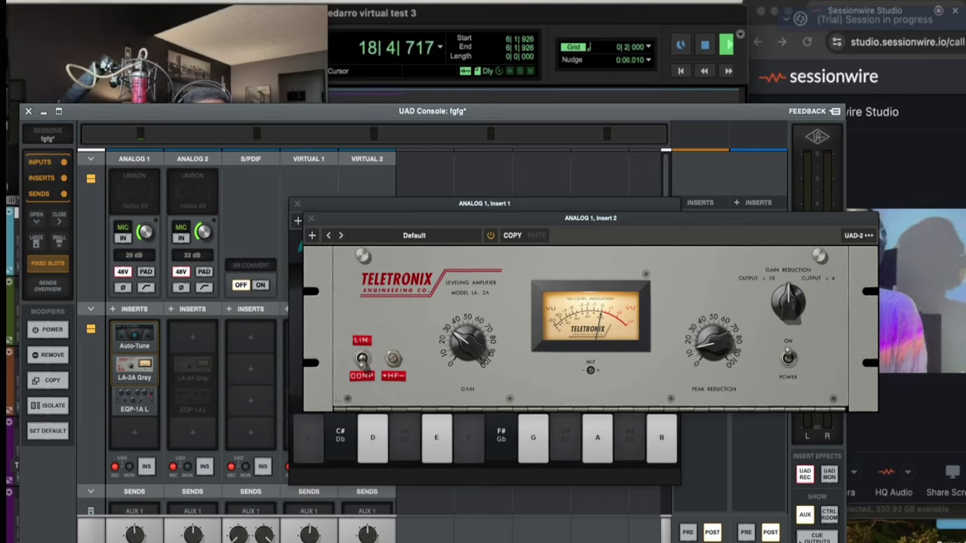
left_click(44, 111)
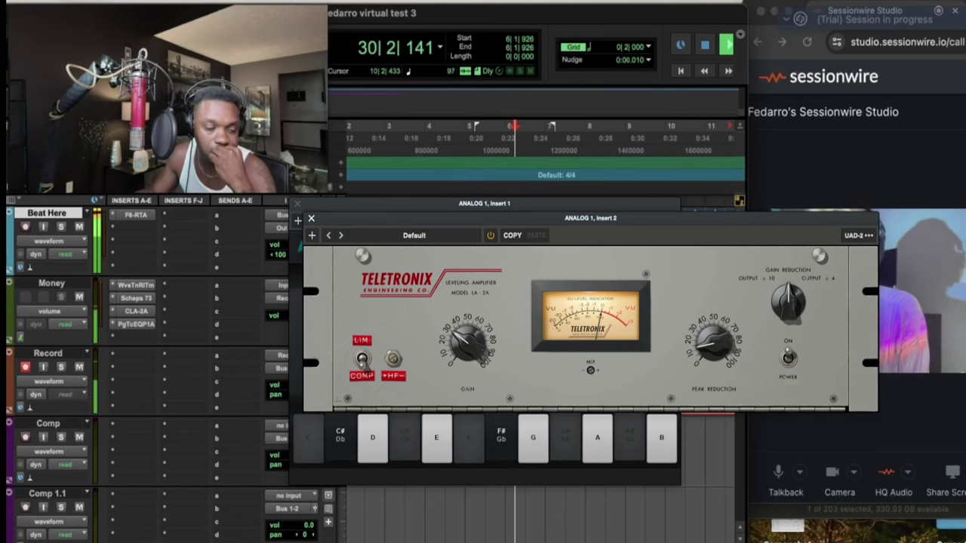
key("super+Tab")
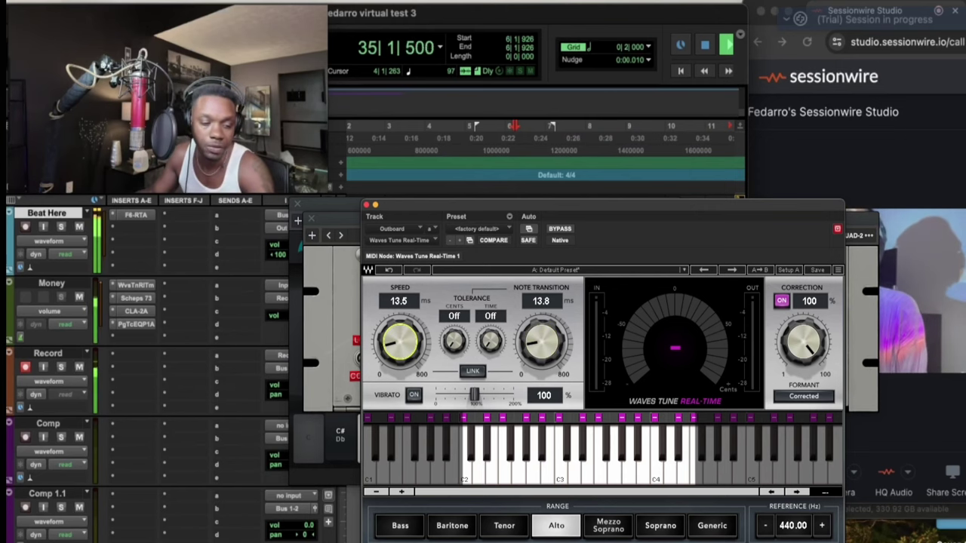
key("ctrl+alt+super+w")
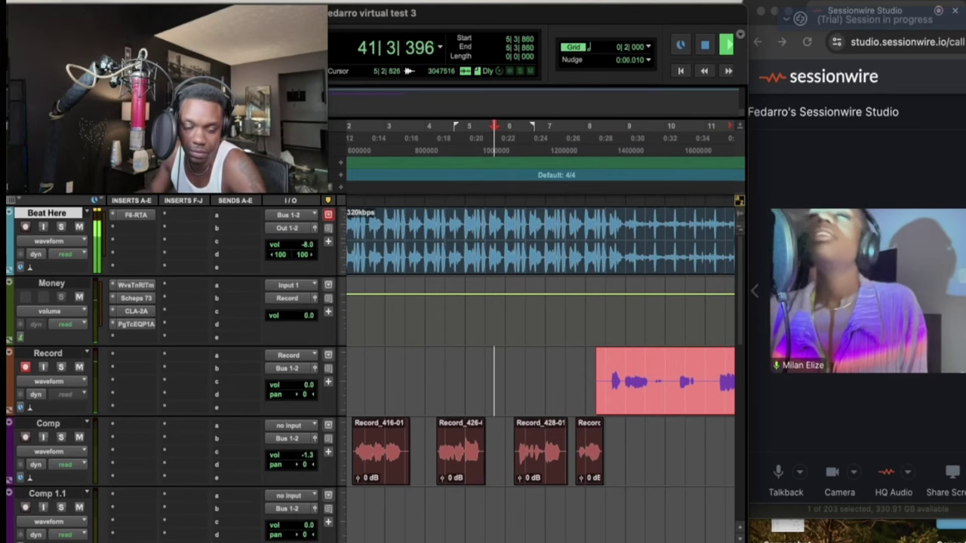
Stop the long vocal recording and check the Waves Tune Real-Time settings, closing the plug-in window.
key("space")
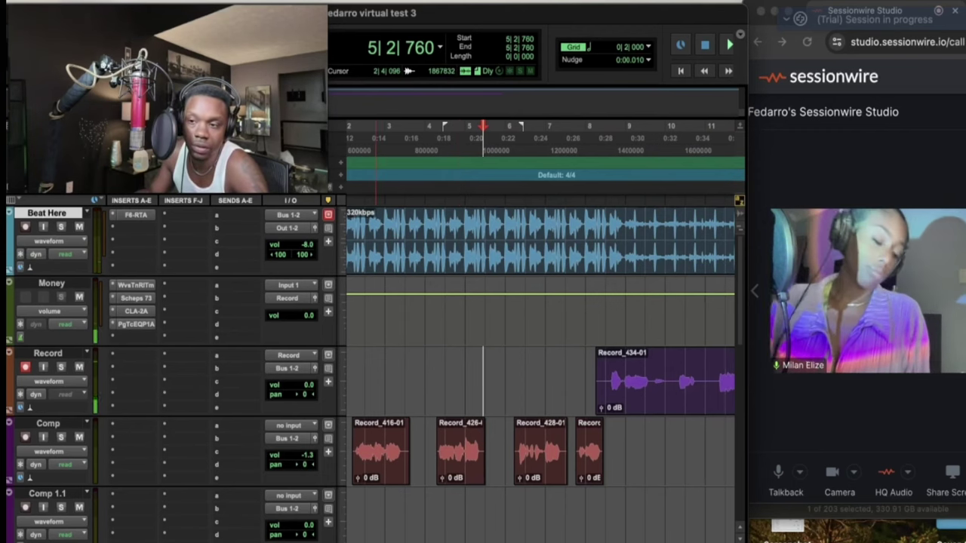
key("ctrl+alt+super+w")
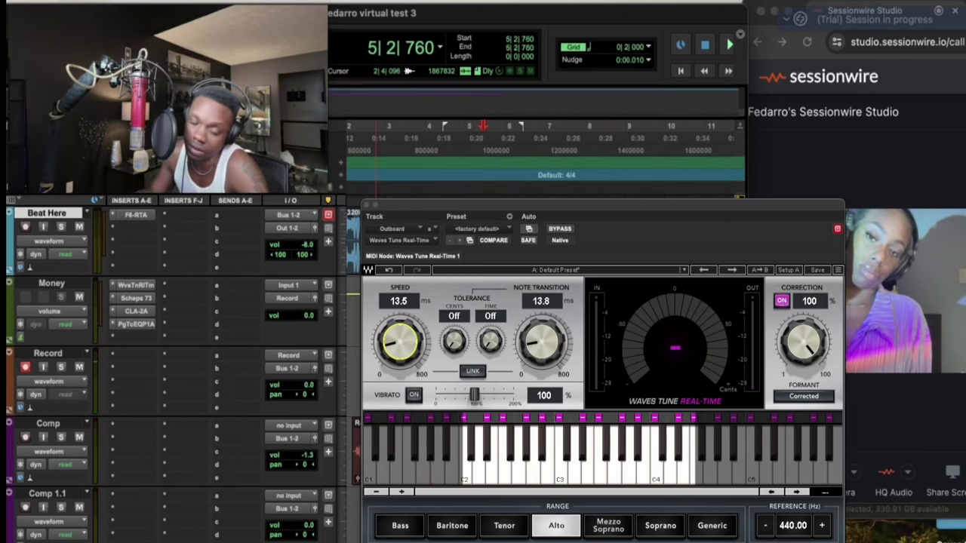
key("ctrl+alt+super+w")
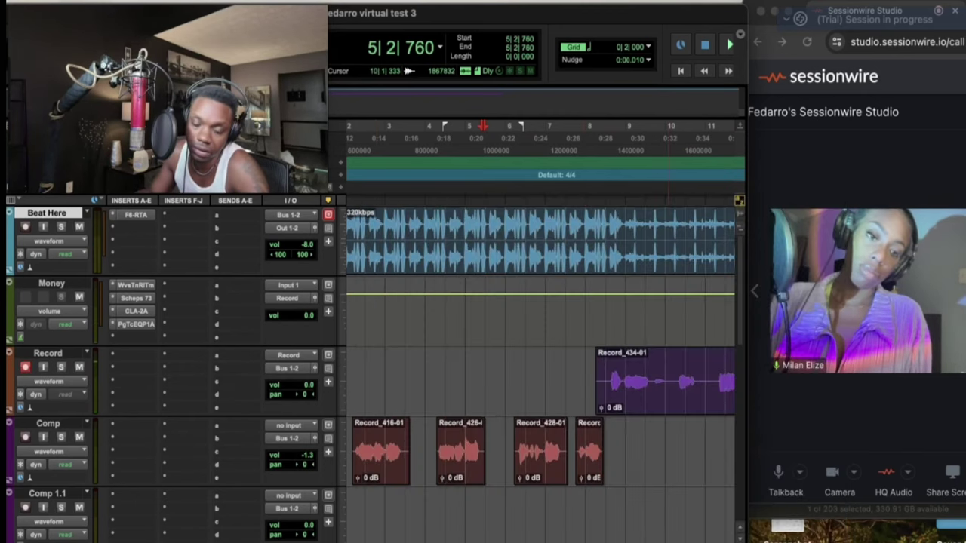
key("ctrl+alt+super+w")
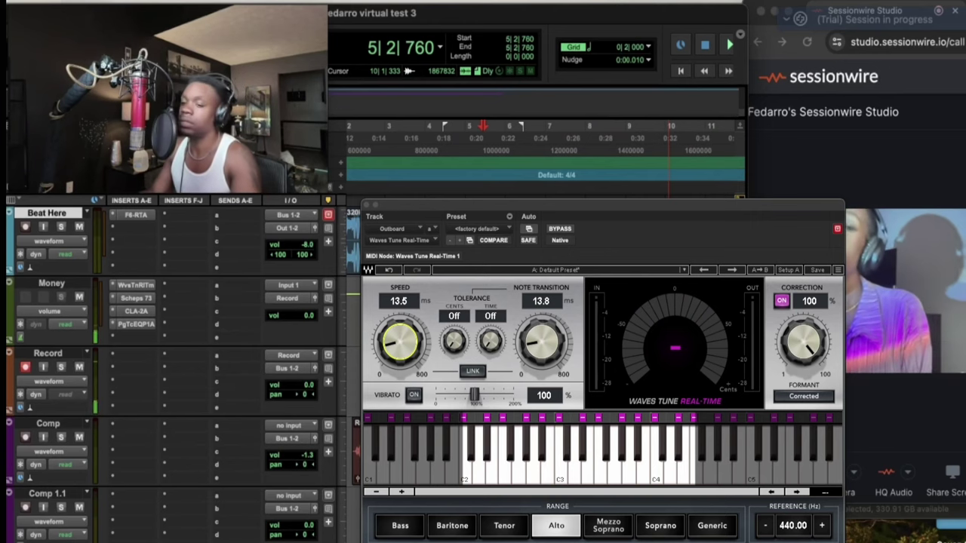
key("super+w")
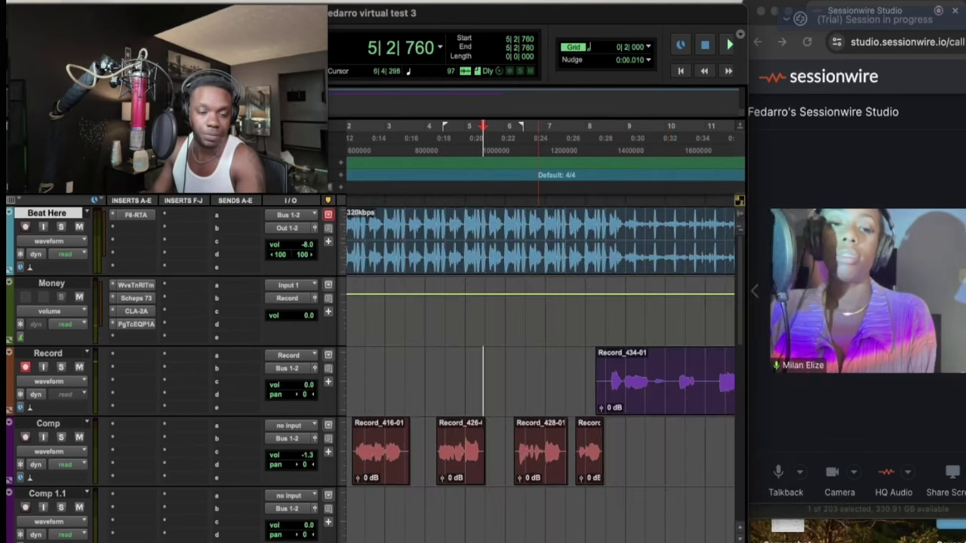
Record a vocal take on the Record track from just before bar 8, starting playback from 7|2|695.
key("space")
key("space")
left_click(562, 381)
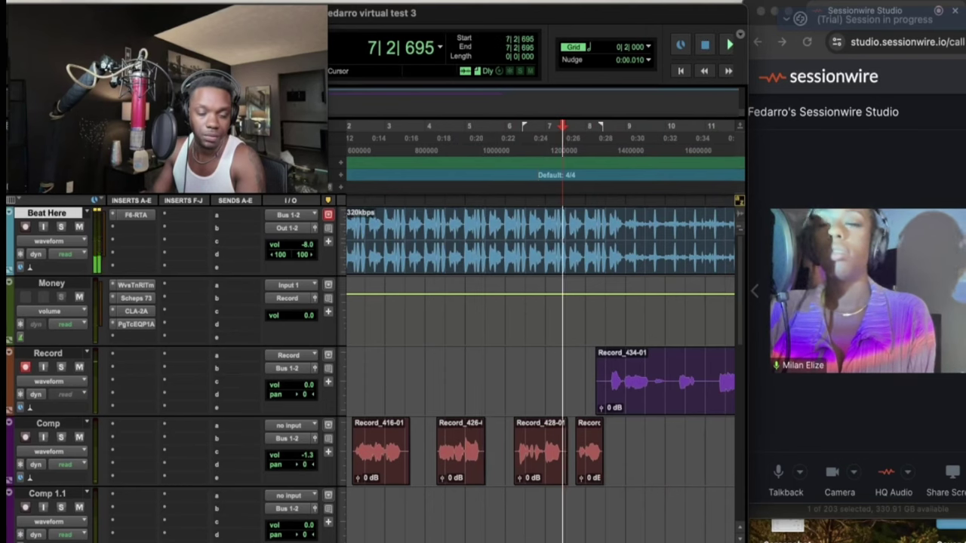
key("space")
key("super+space")
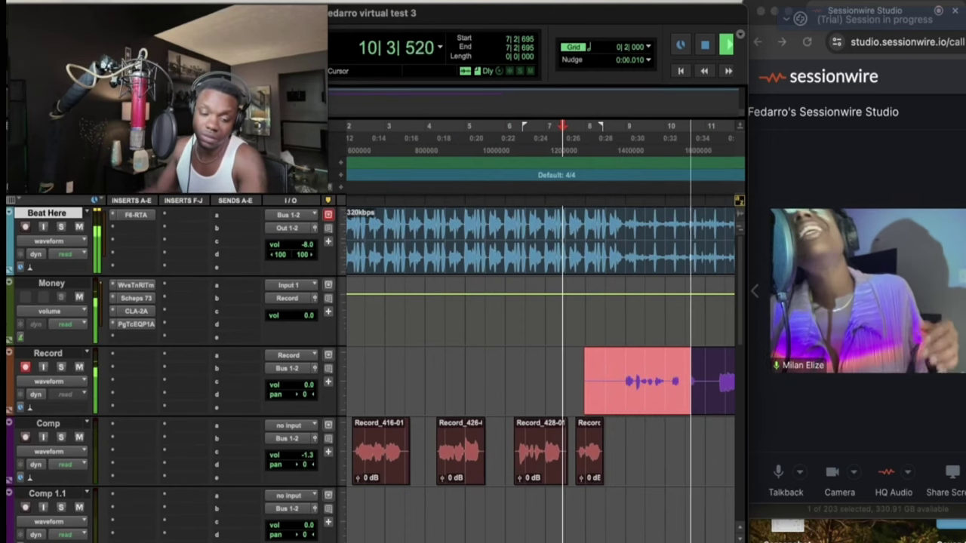
key("space")
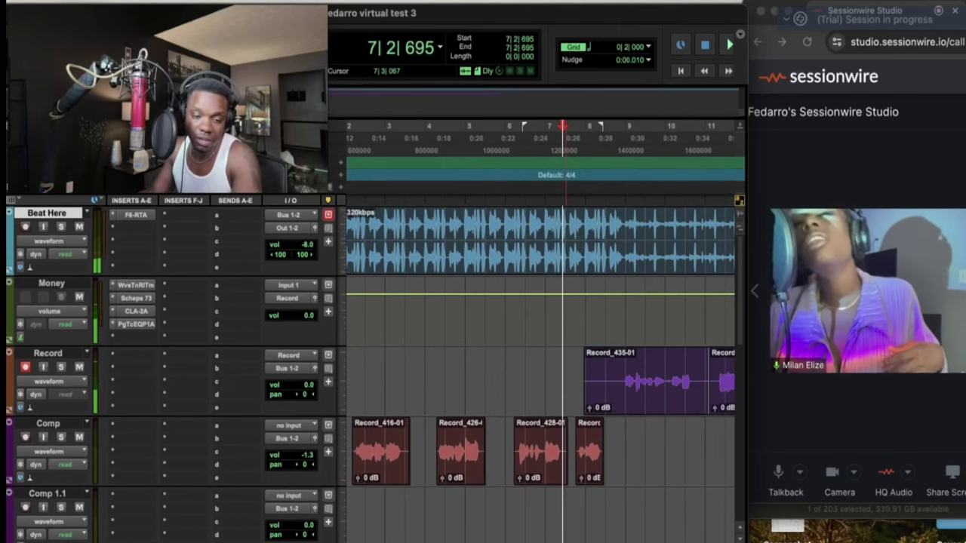
Record another take over the previous one from playback position 7|3|067, check the LA-2A meanwhile, and place the edit cursor at 9|2|829.
key("space")
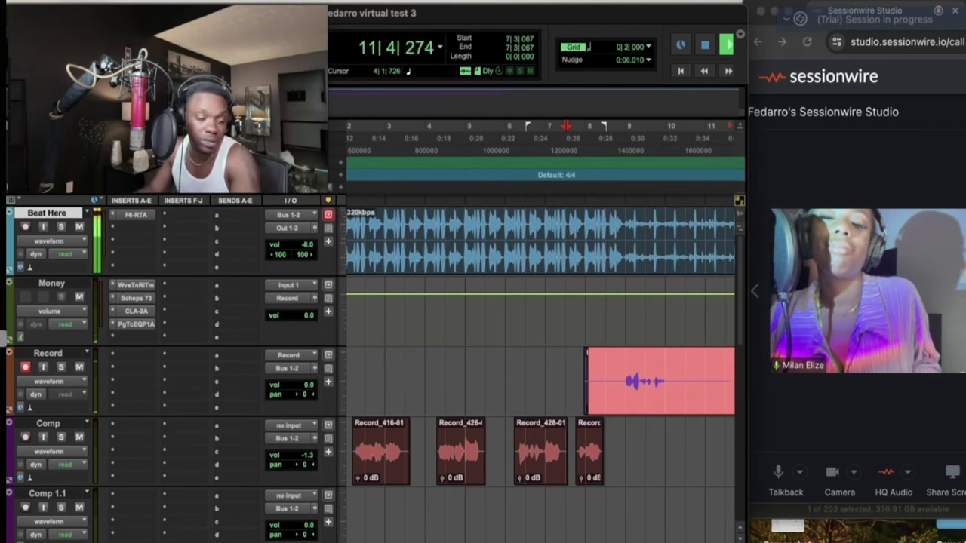
key("super+Tab")
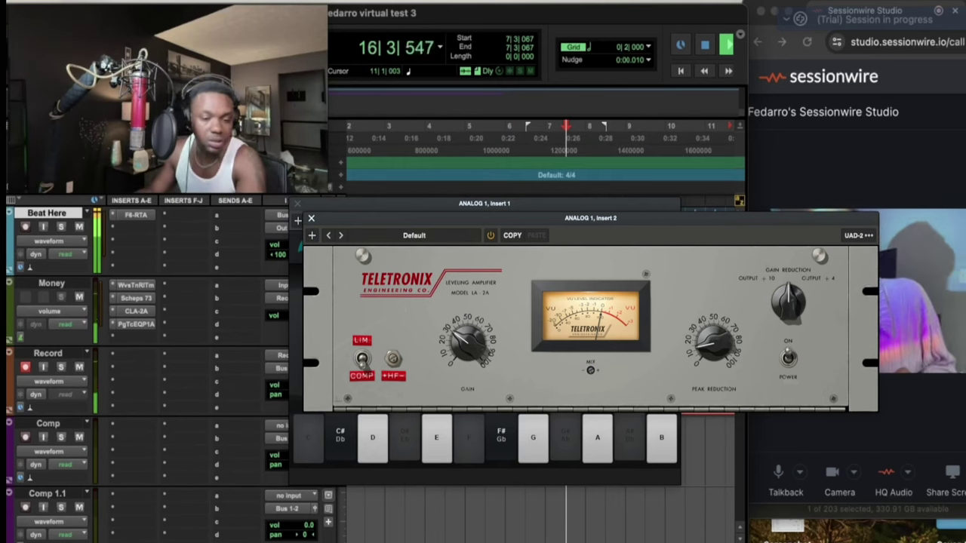
key("ctrl+alt+super+w")
key("space")
left_click(643, 381)
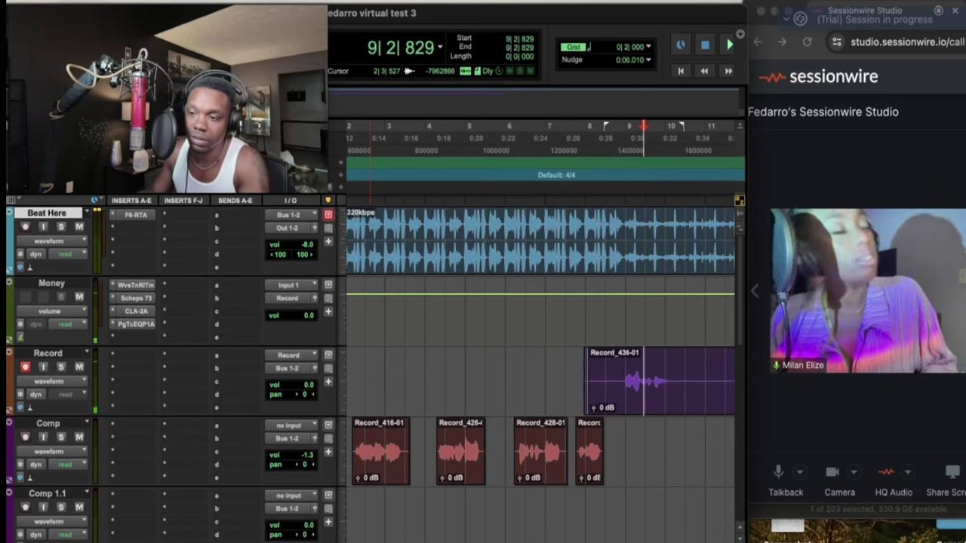
Examine the Waves Tune Real-Time tuner, the LA-2A compressor in UAD Console and the control panel's available windows.
key("ctrl+alt+super+w")
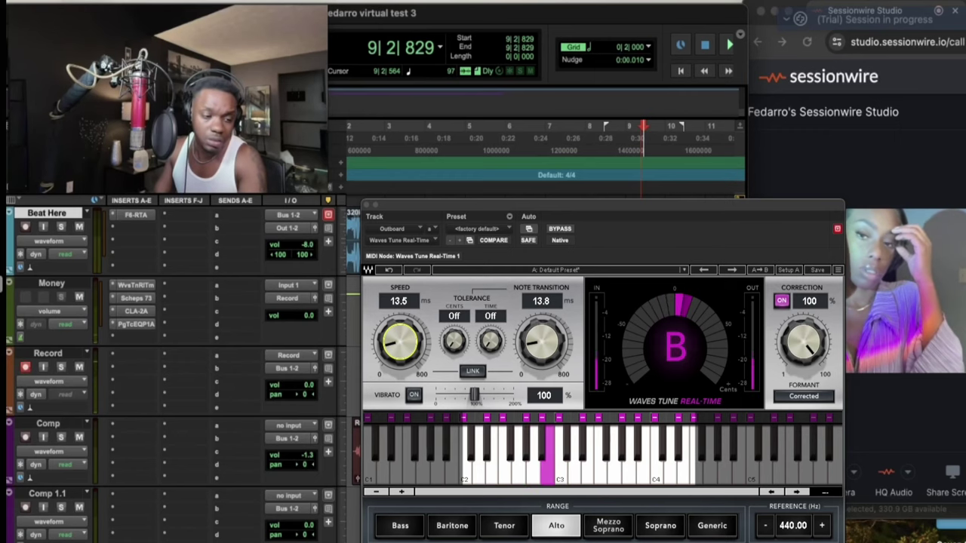
left_click(2, 289)
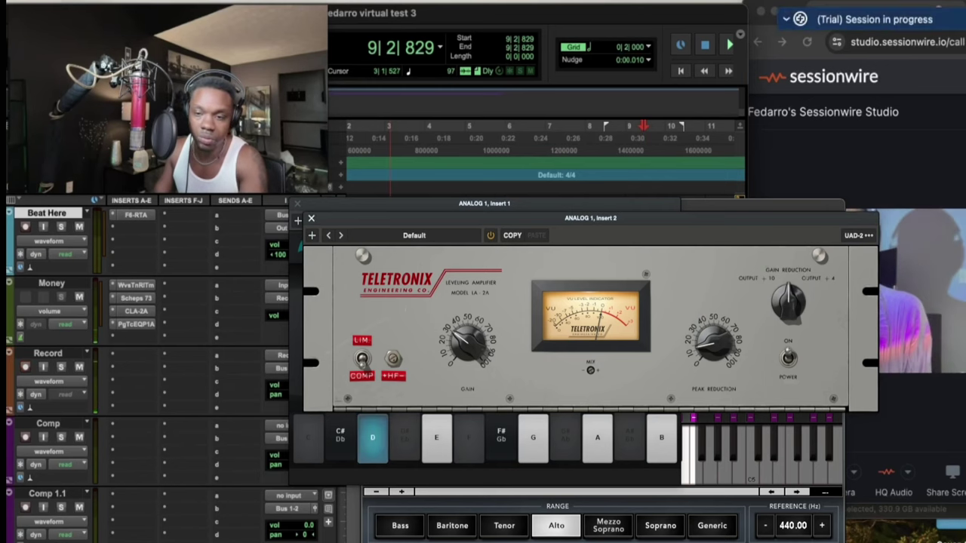
left_click(762, 205)
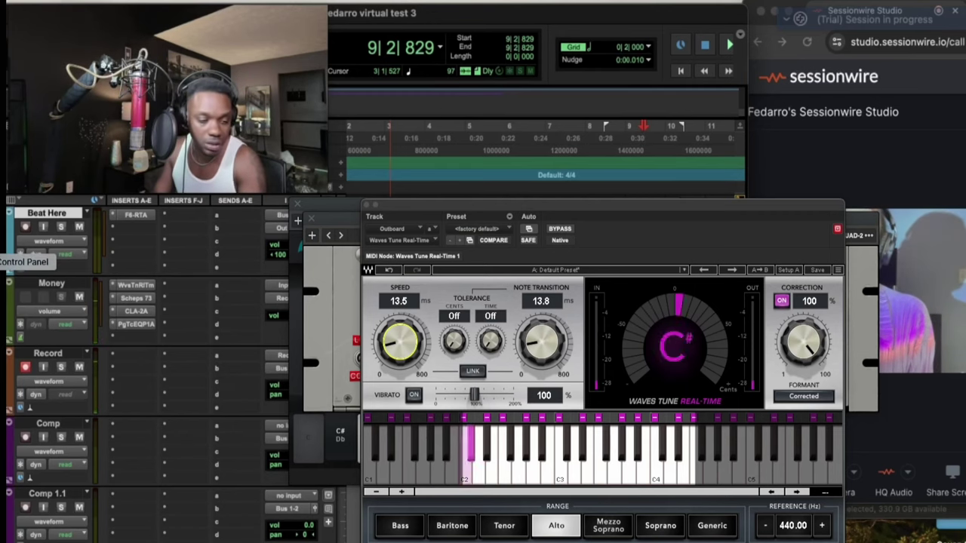
left_click(1, 285)
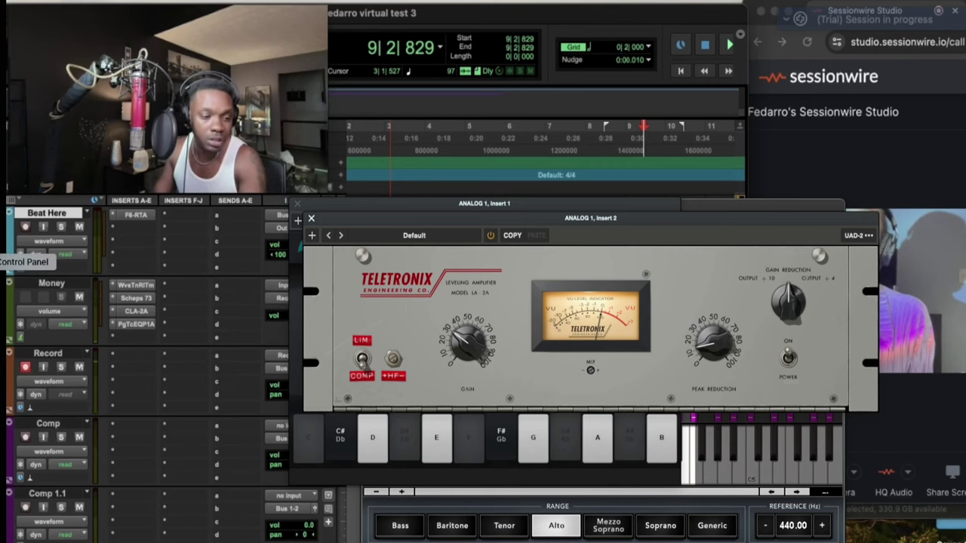
left_click(0, 301)
right_click(1, 301)
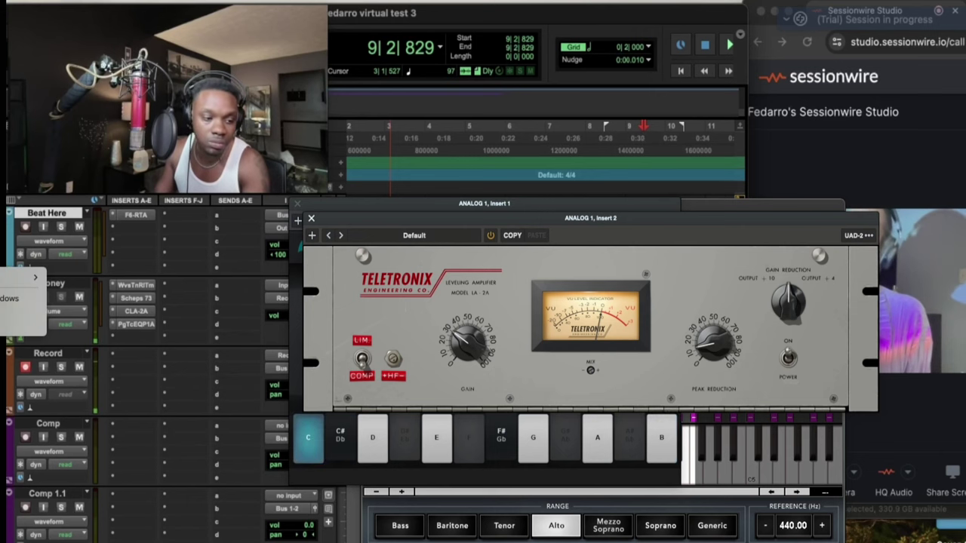
left_click(9, 298)
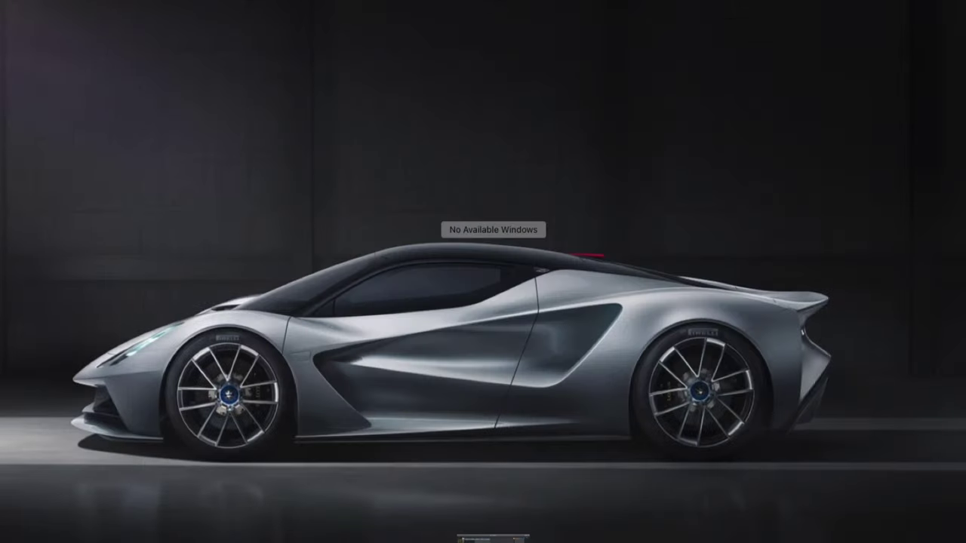
key("Escape")
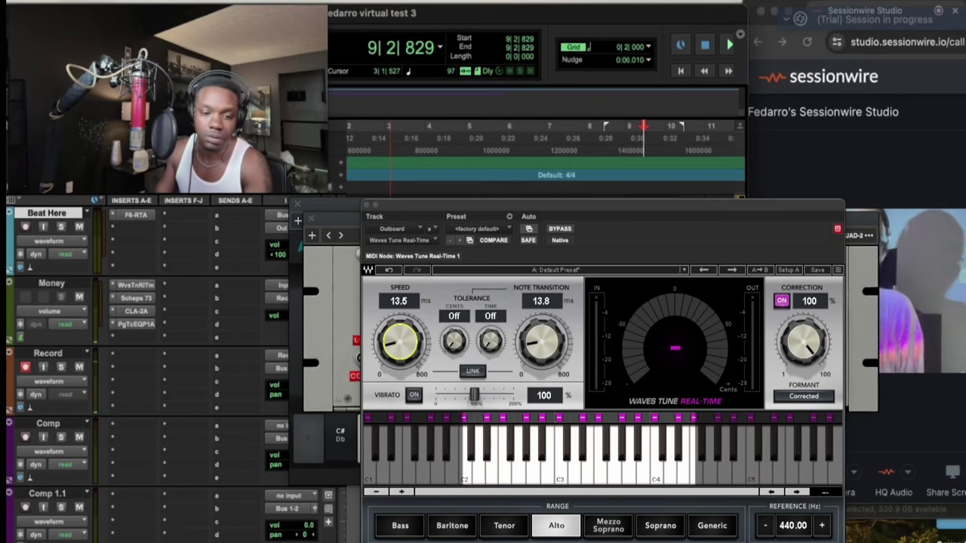
key("super+w")
Record a replacement take on the Record track from bar 8 beat 2, with playback starting at 6|3|728.
key("space")
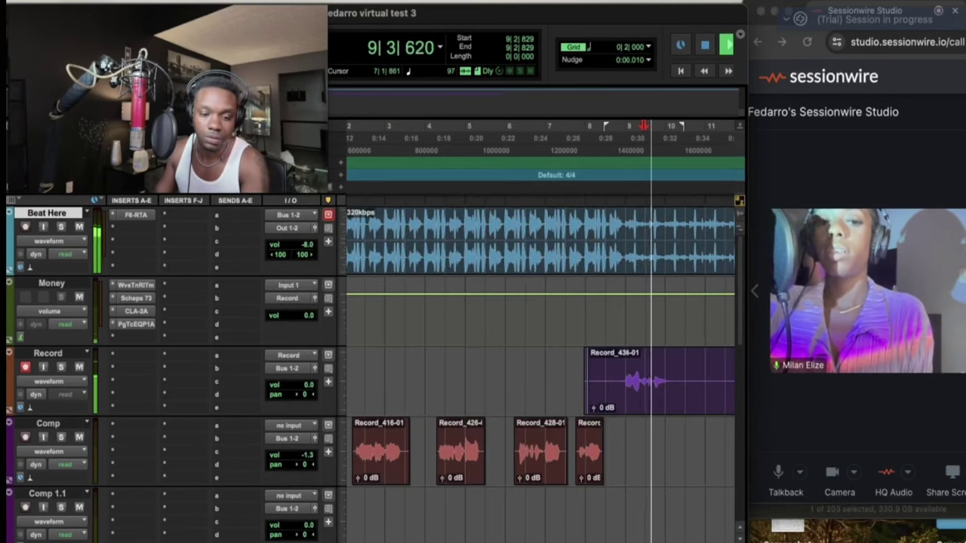
key("space")
key("space")
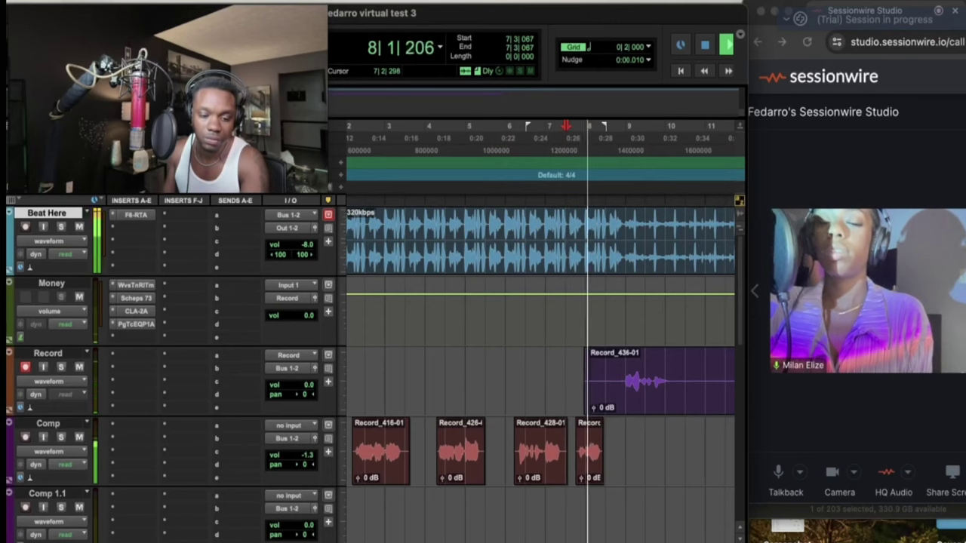
key("space")
left_click(533, 385)
key("space")
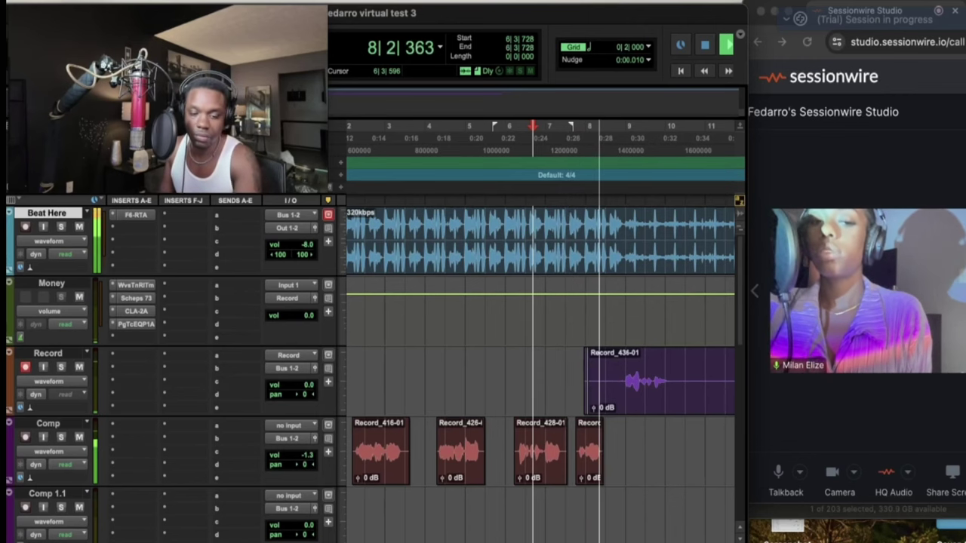
key("super+space")
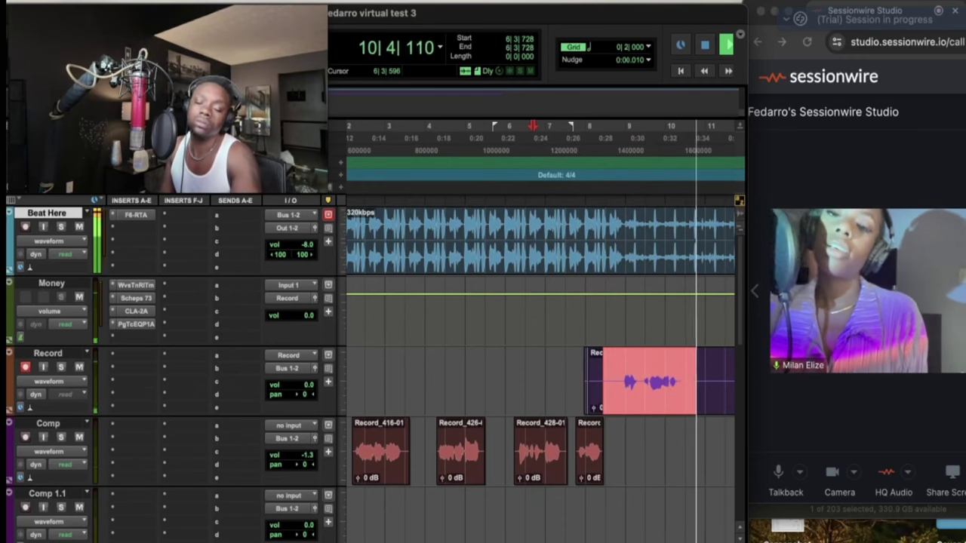
key("space")
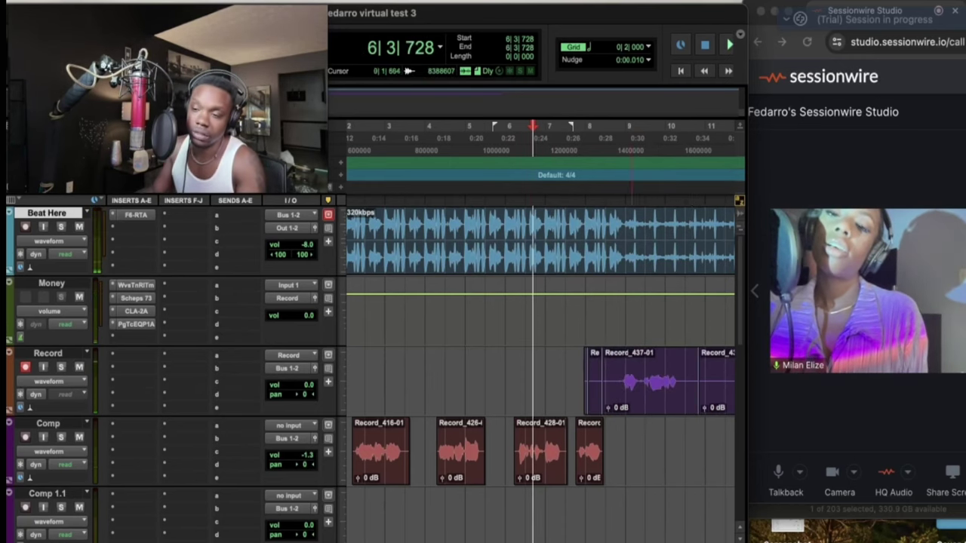
Record a new take from bar 7 beat 3 with playback from 6|4|828, checking Waves Tune Real-Time before and during it.
left_click(135, 286)
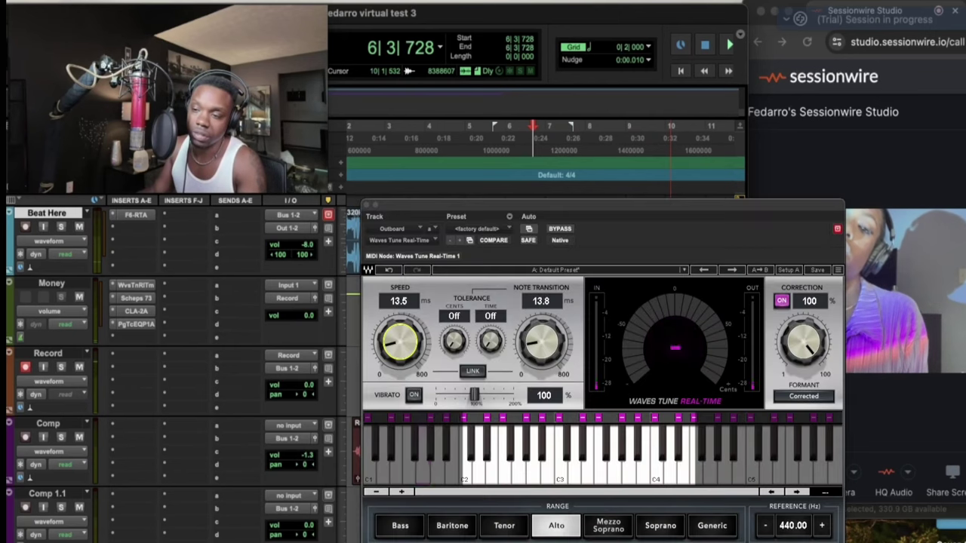
key("super+w")
key("space")
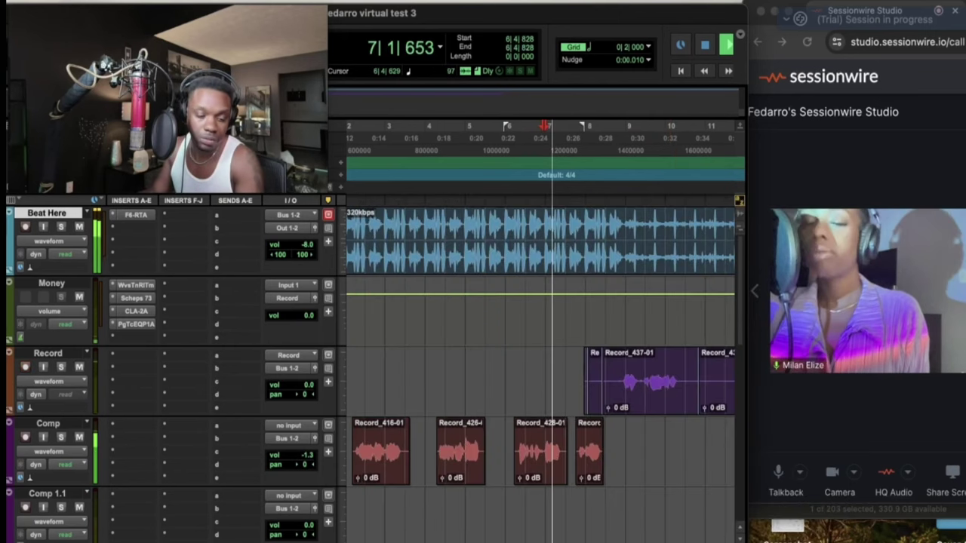
key("super+space")
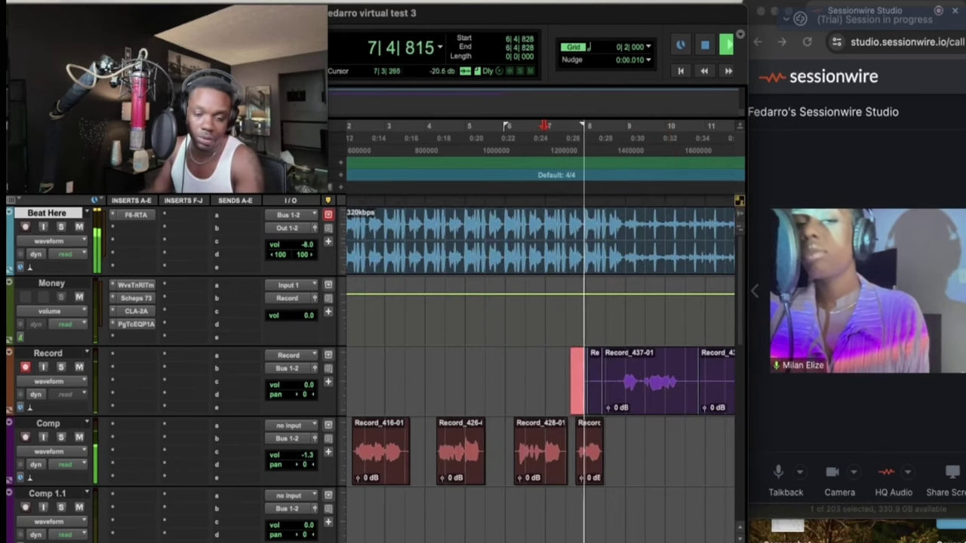
key("ctrl+alt+super+w")
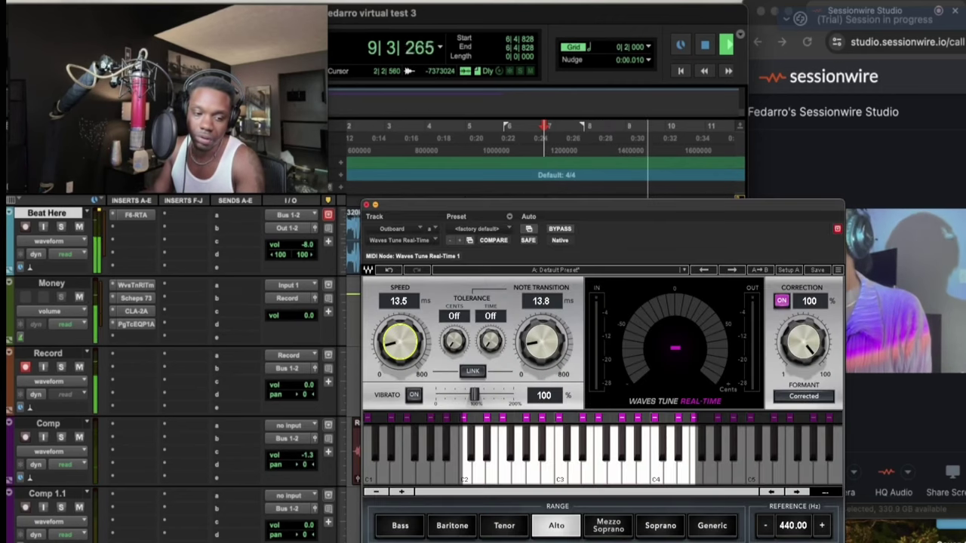
key("ctrl+alt+super+w")
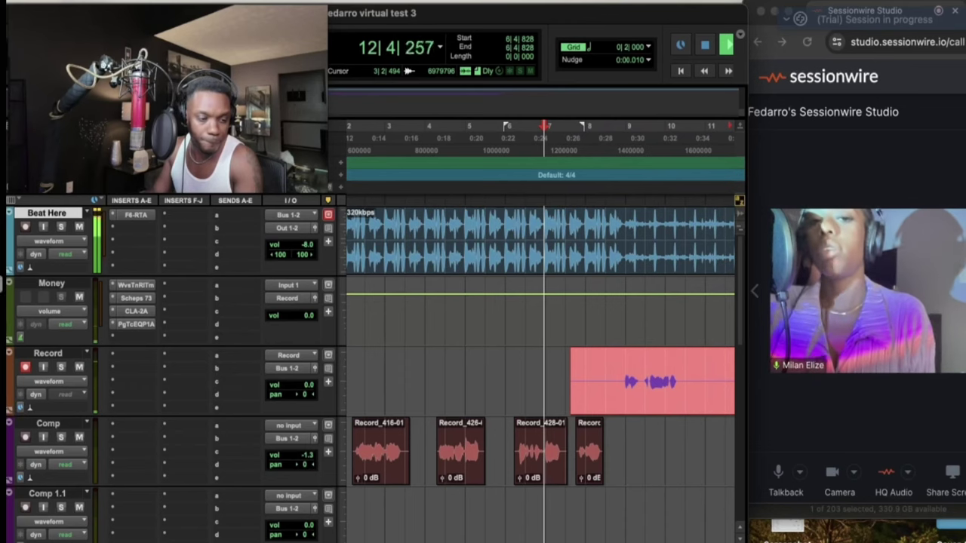
right_click(1, 284)
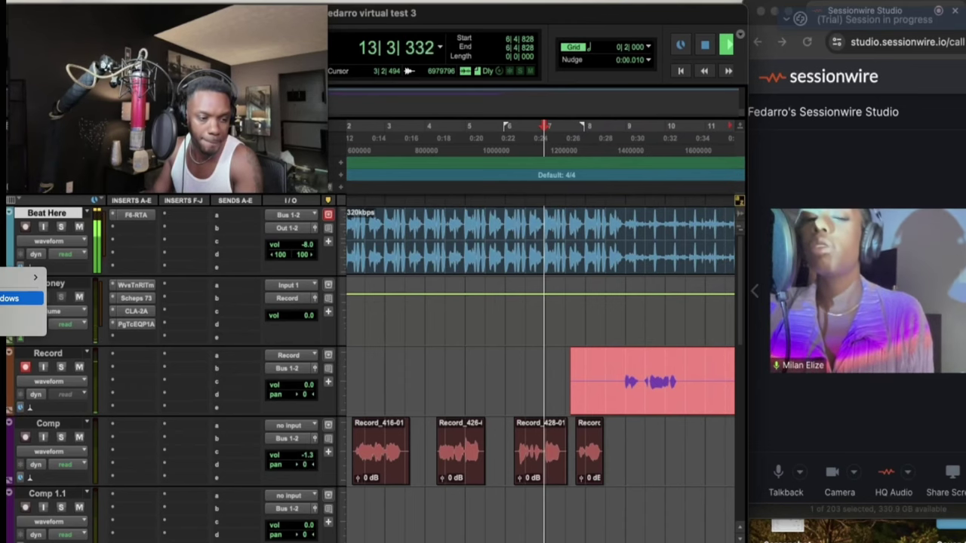
key("space")
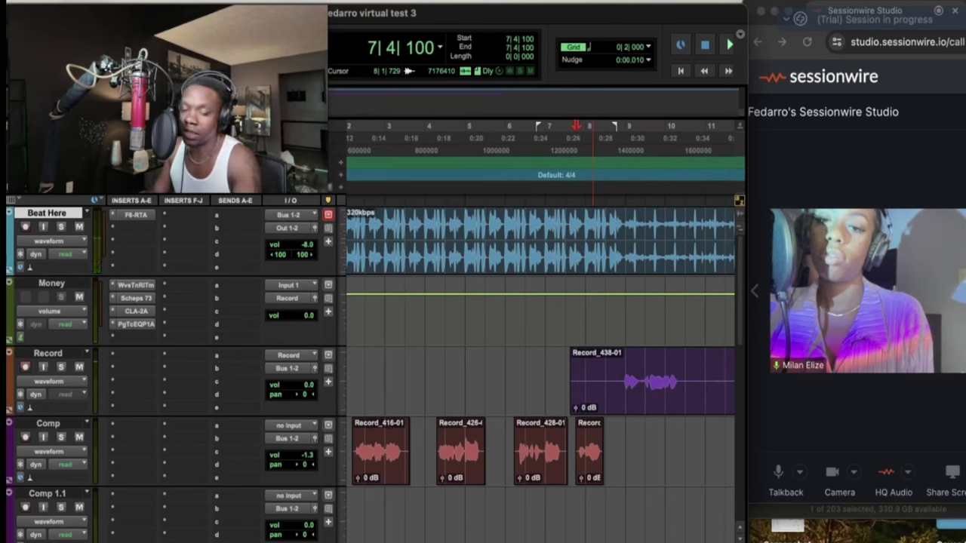
Punch in a short vocal take on the Record track near the end of bar 9, starting playback from 6|1|595 and checking the LA-2A.
left_click(511, 381)
key("space")
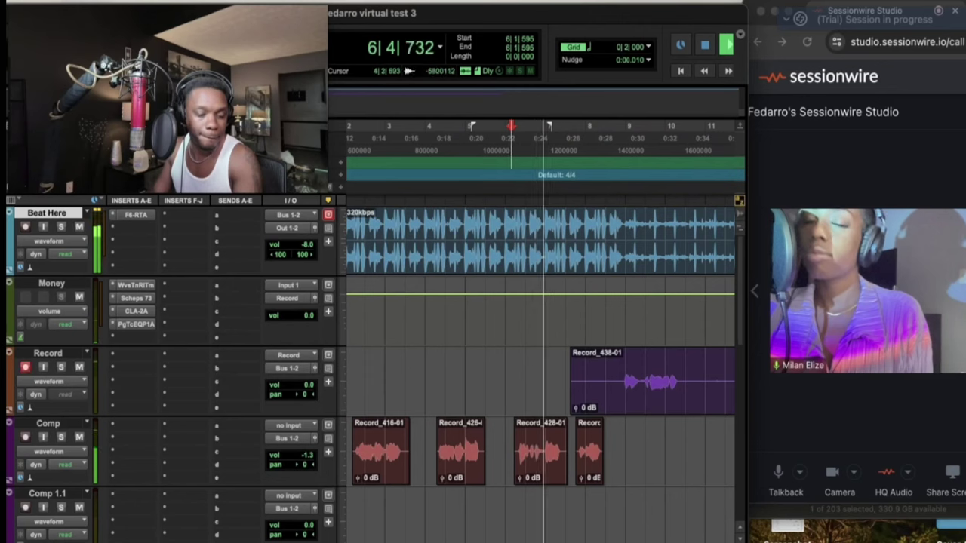
left_click(0, 285)
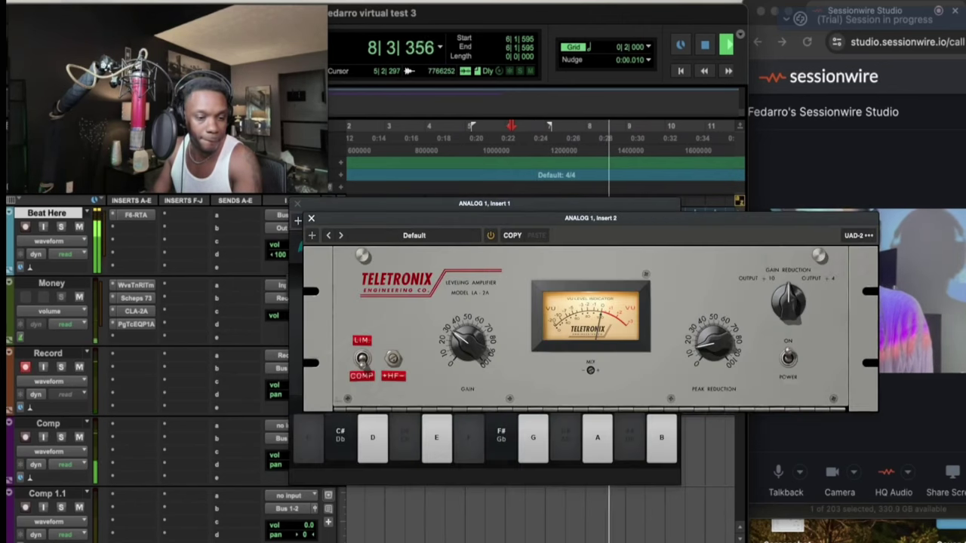
key("super+w")
key("super+w")
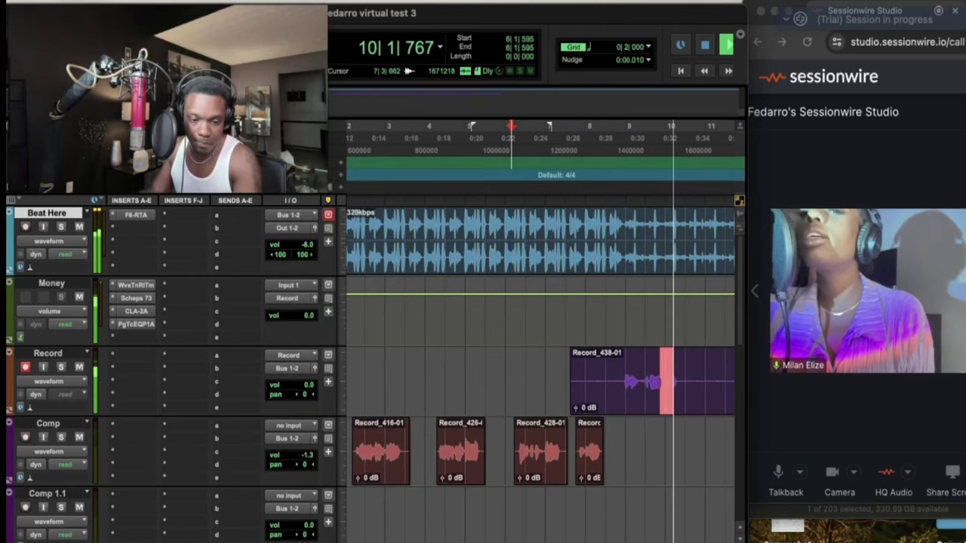
key("space")
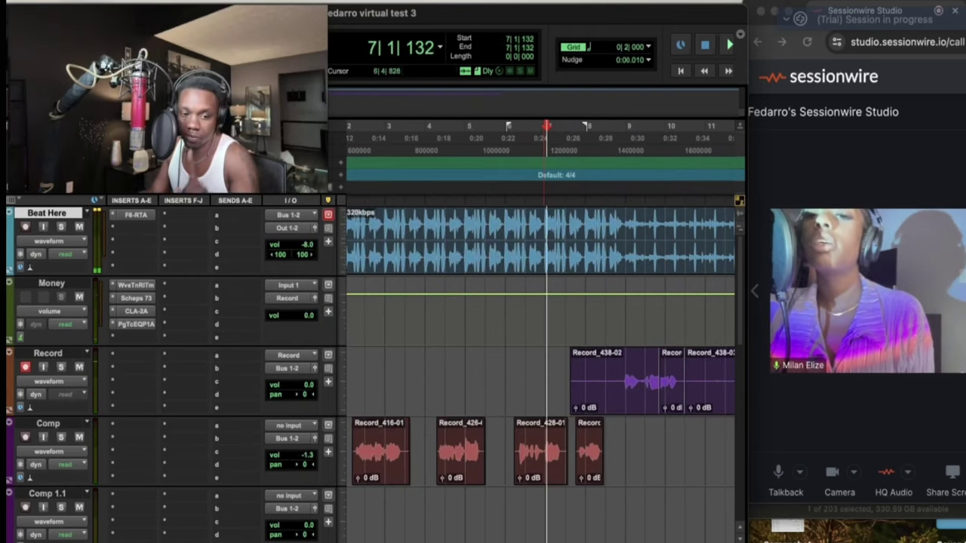
Record another take on the Record track from bar 7 beat 2, with playback starting at 7|1|132.
key("space")
key("super+space")
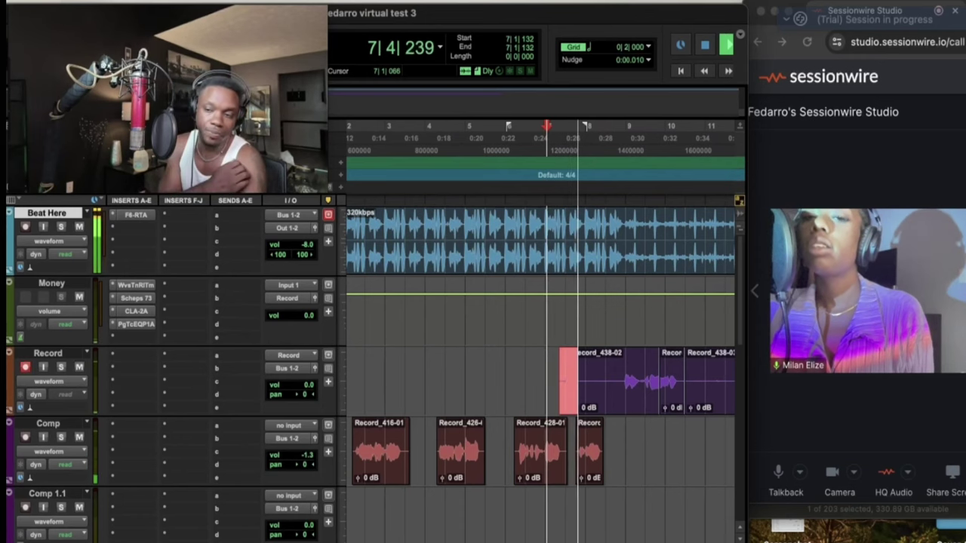